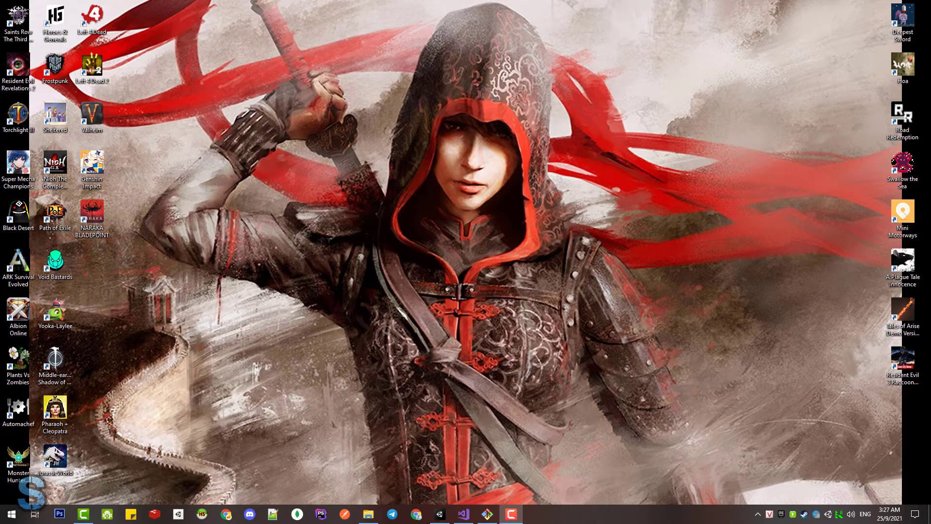
Bring the Unity editor with the sg08 platformer prototype scene to the front.
{"action": "left_click", "coordinate": [449, 517]}
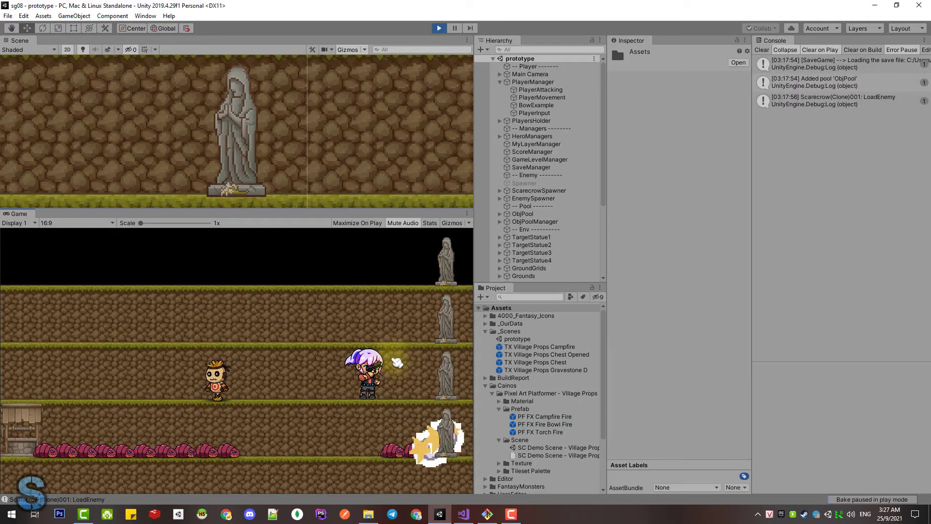
{"action": "key", "text": "space"}
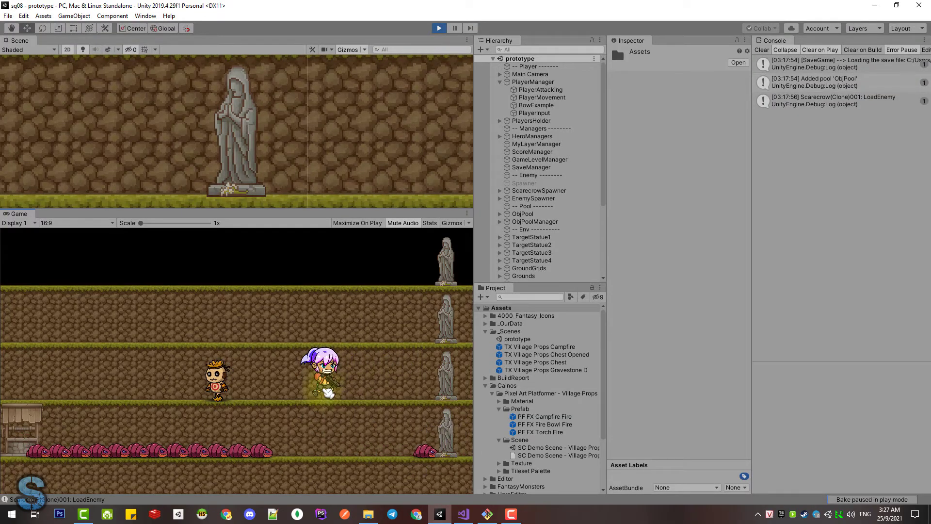
{"action": "key", "text": "a"}
{"action": "key", "text": "d"}
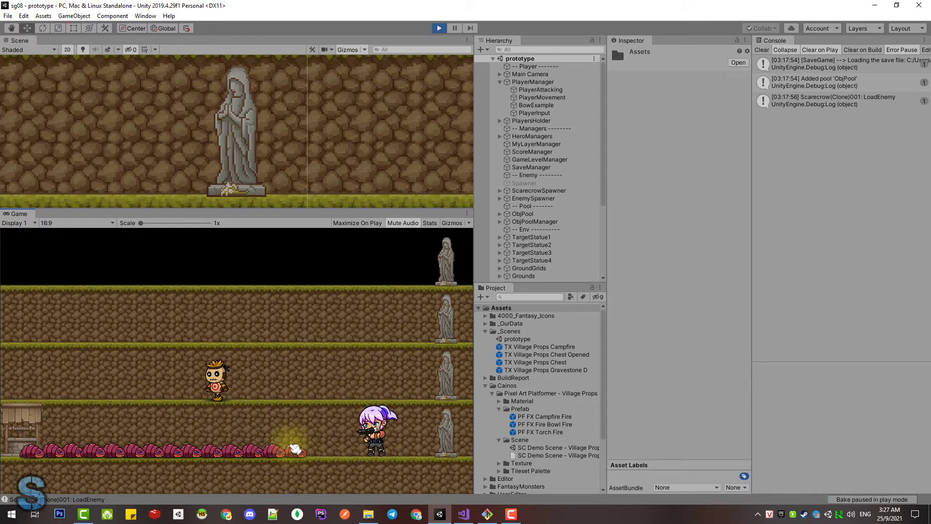
{"action": "key", "text": "a"}
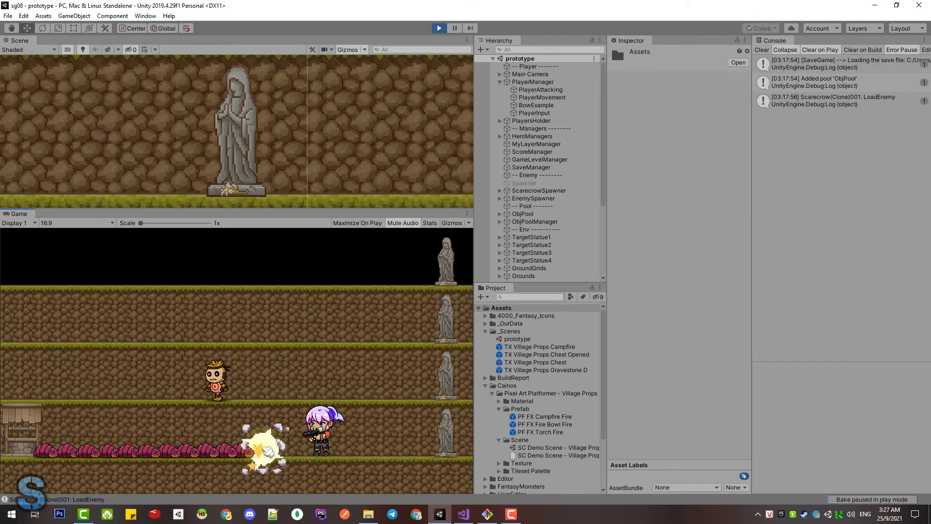
{"action": "key", "text": "space"}
{"action": "key", "text": "space"}
{"action": "key", "text": "a"}
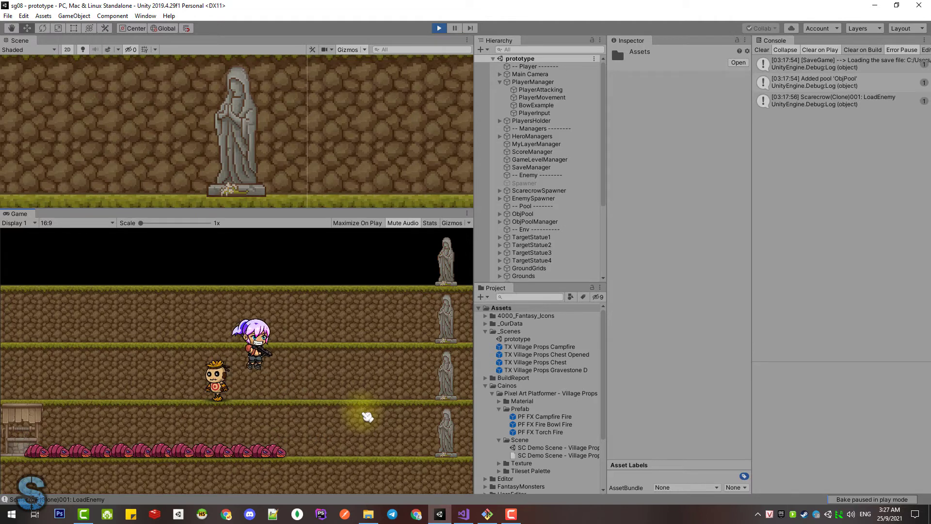
{"action": "key", "text": "d"}
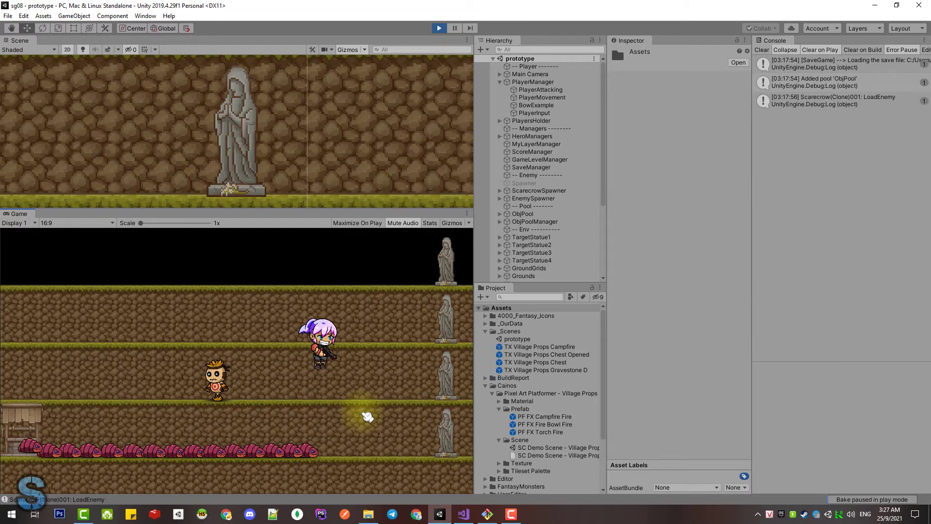
{"action": "left_click", "coordinate": [318, 447]}
{"action": "left_click", "coordinate": [316, 447]}
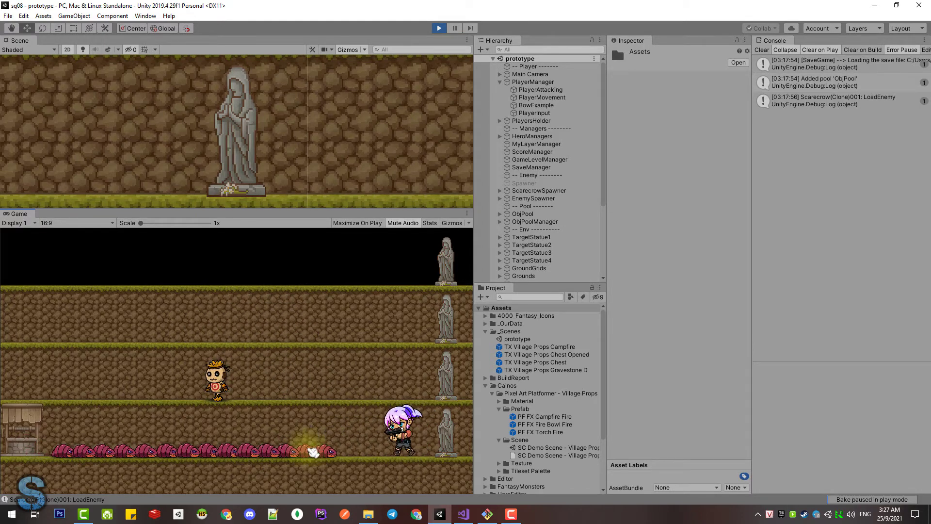
{"action": "key", "text": "space"}
{"action": "key", "text": "a"}
{"action": "key", "text": "space"}
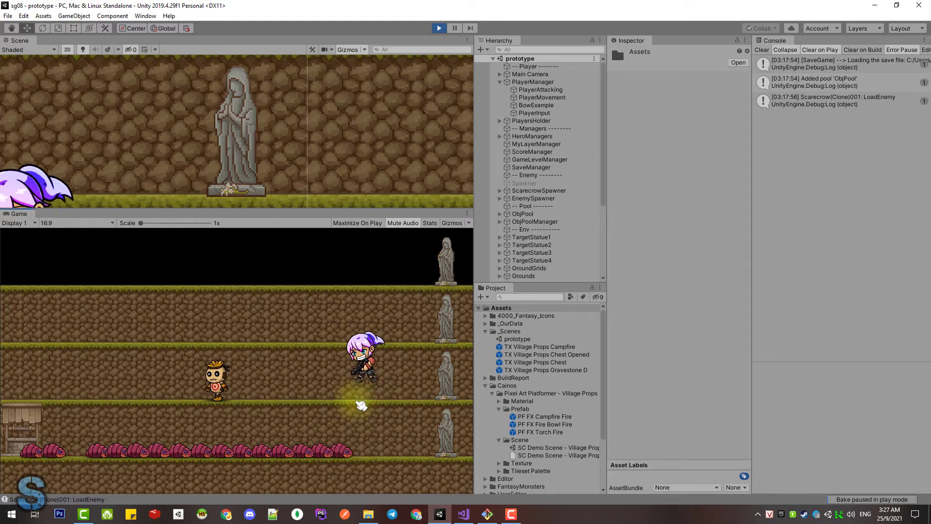
{"action": "key", "text": "space"}
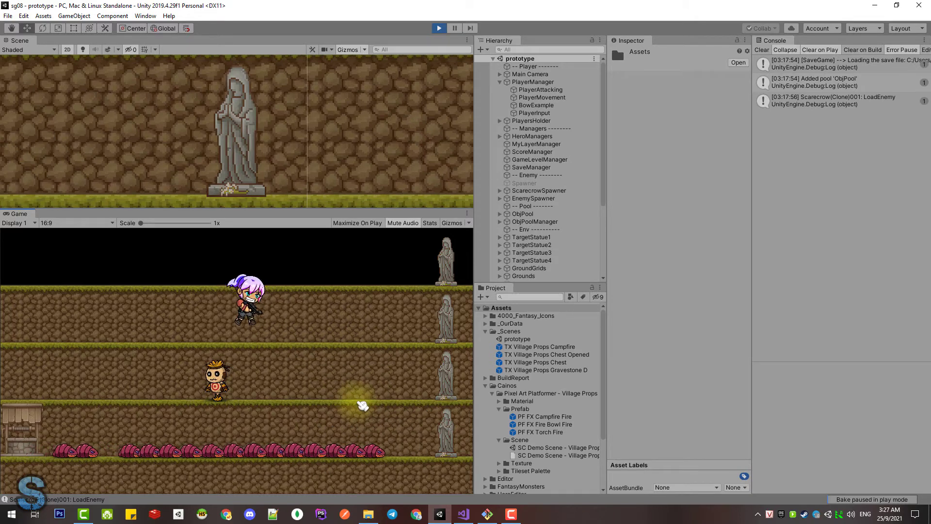
{"action": "key", "text": "d"}
{"action": "key", "text": "s"}
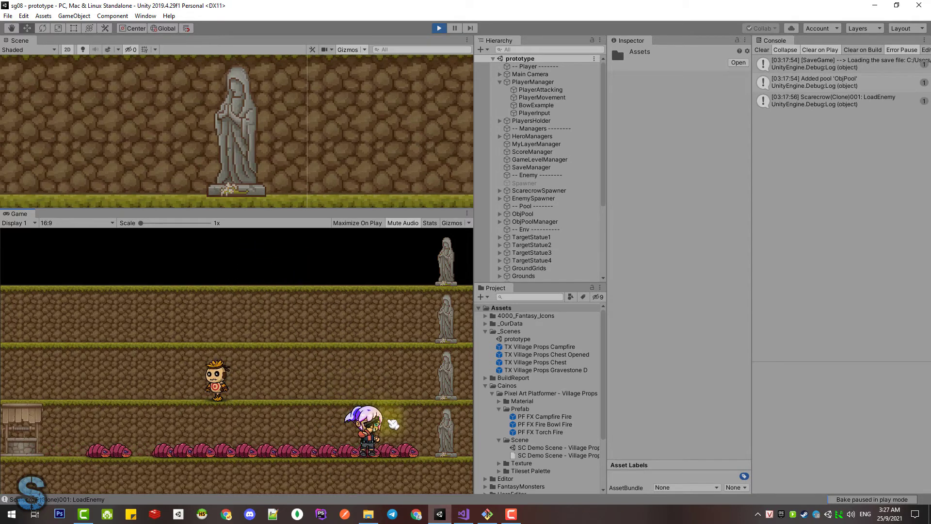
{"action": "left_click", "coordinate": [422, 456]}
{"action": "key", "text": "a"}
{"action": "key", "text": "d"}
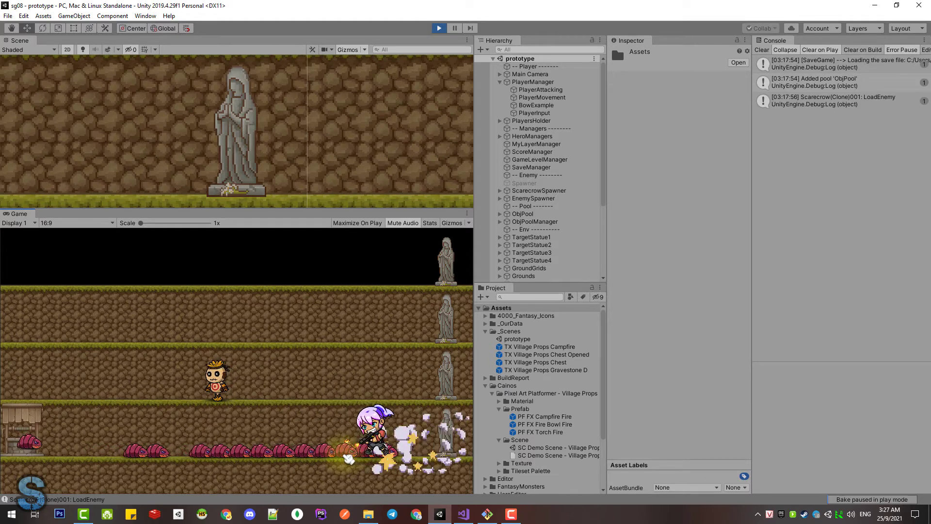
{"action": "key", "text": "a"}
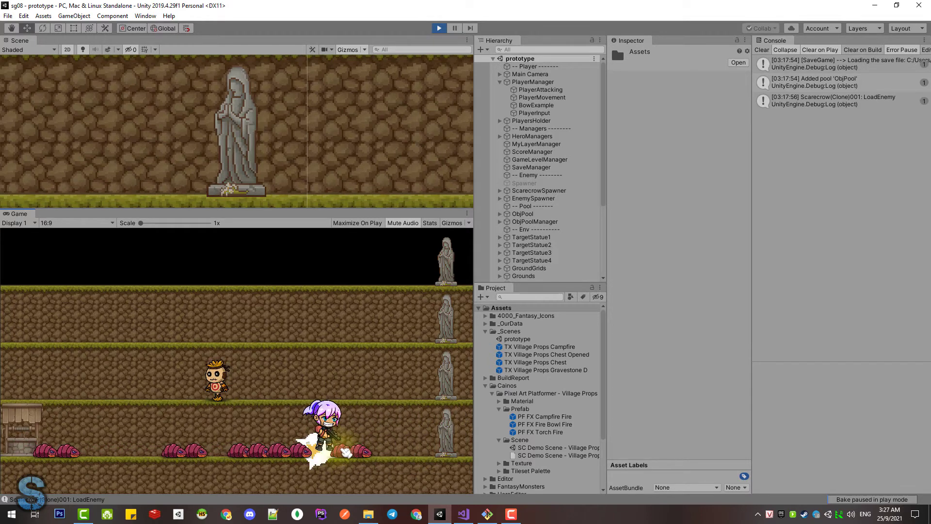
{"action": "key", "text": "space"}
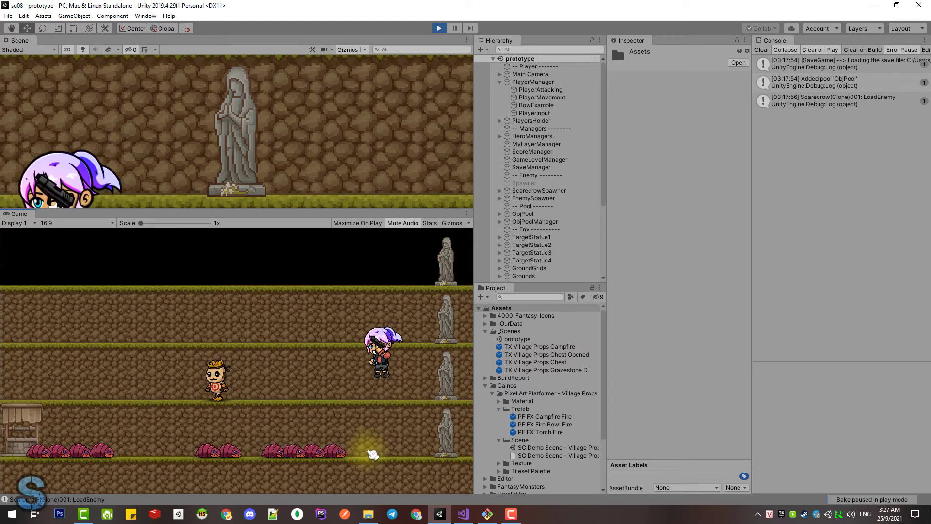
{"action": "key", "text": "a"}
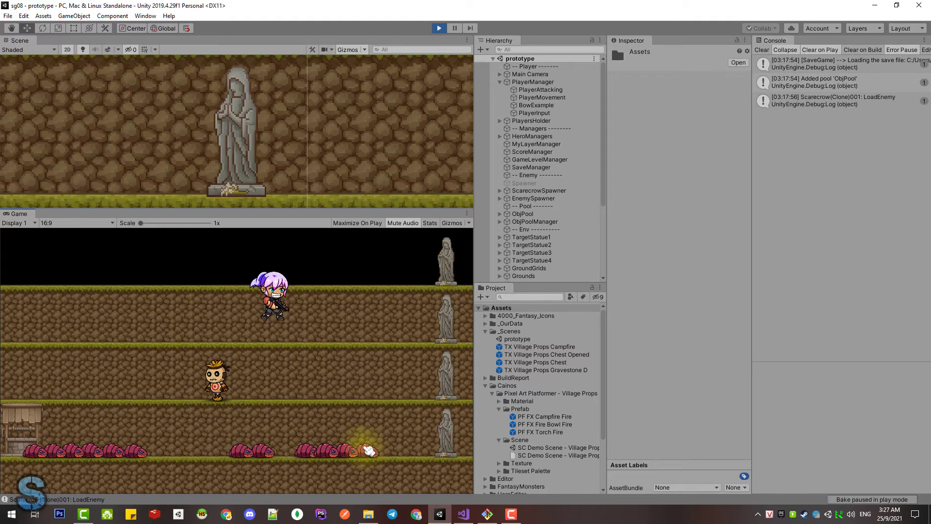
{"action": "key", "text": "d"}
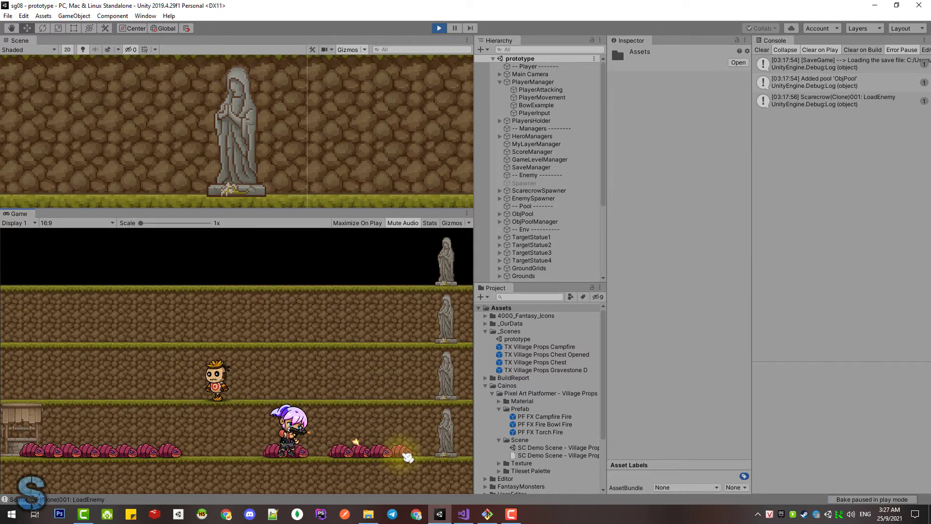
{"action": "key", "text": "d"}
{"action": "key", "text": "space"}
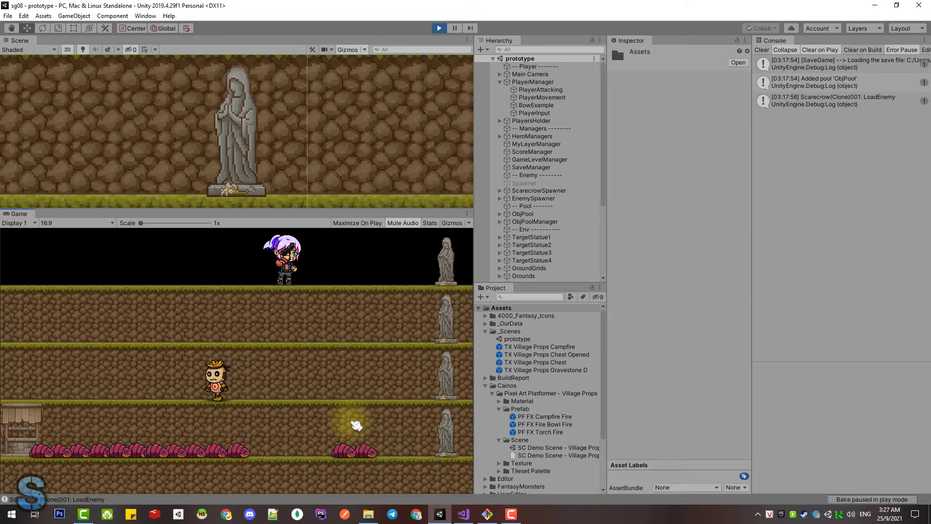
{"action": "key", "text": "s"}
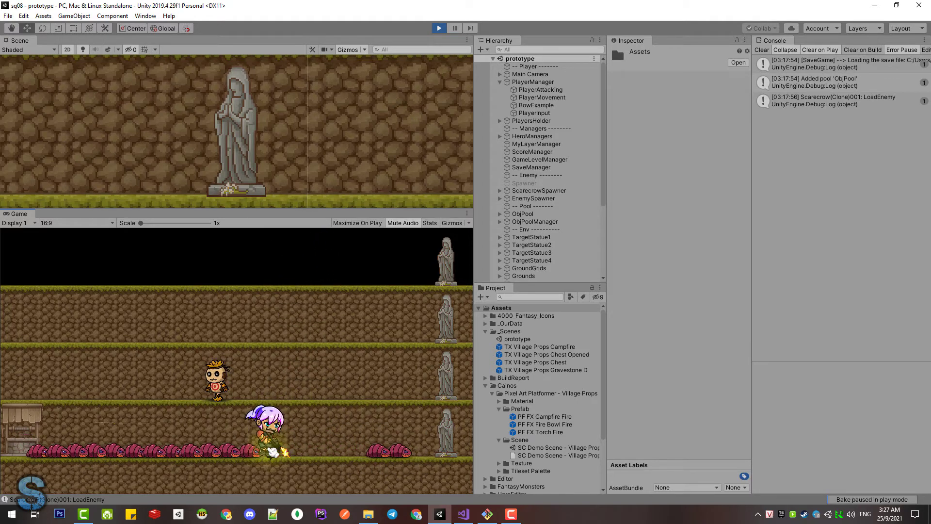
{"action": "key", "text": "d"}
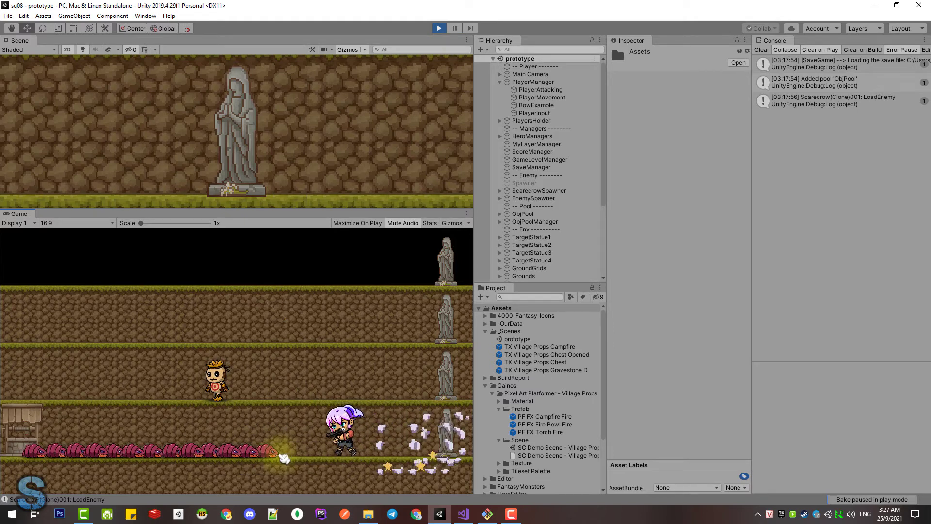
{"action": "key", "text": "d"}
{"action": "key", "text": "a"}
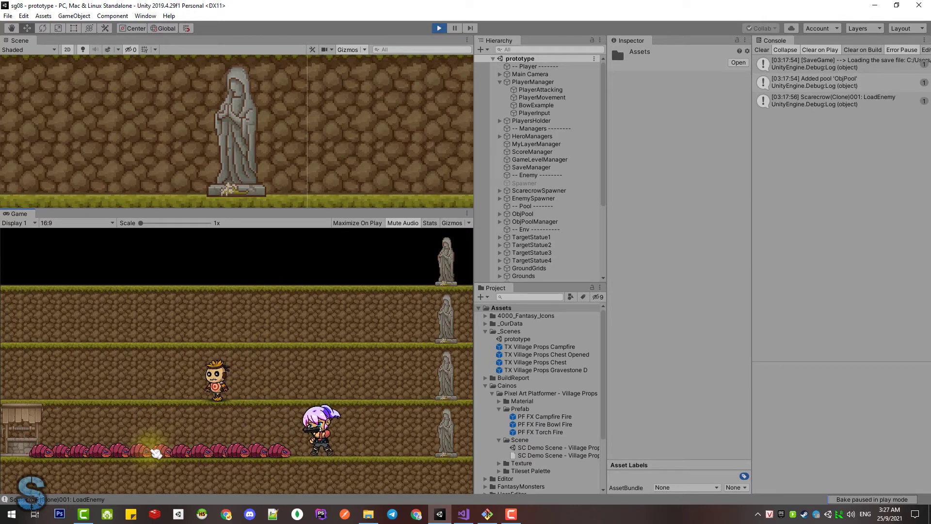
Run the hero across the lanes past the scarecrow, jumping to the top lane and dropping back.
{"action": "key", "text": "d"}
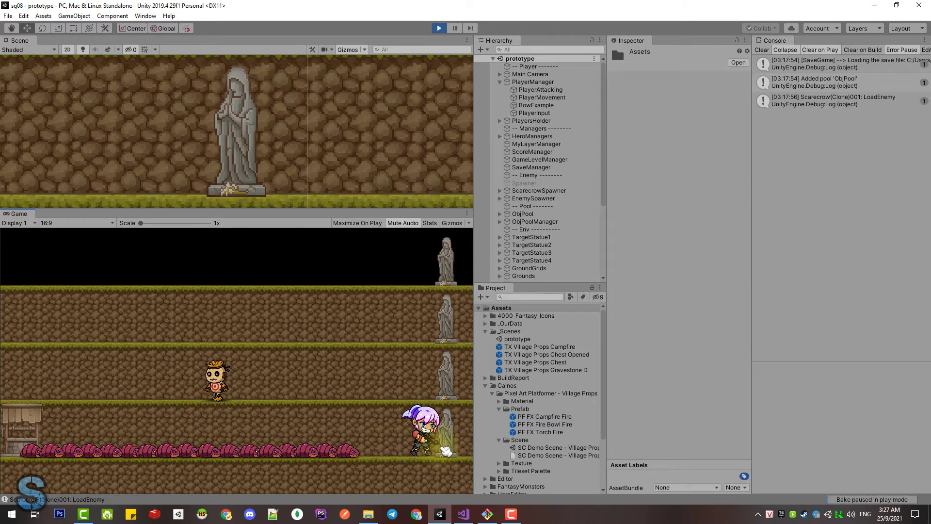
{"action": "key", "text": "a"}
{"action": "key", "text": "space"}
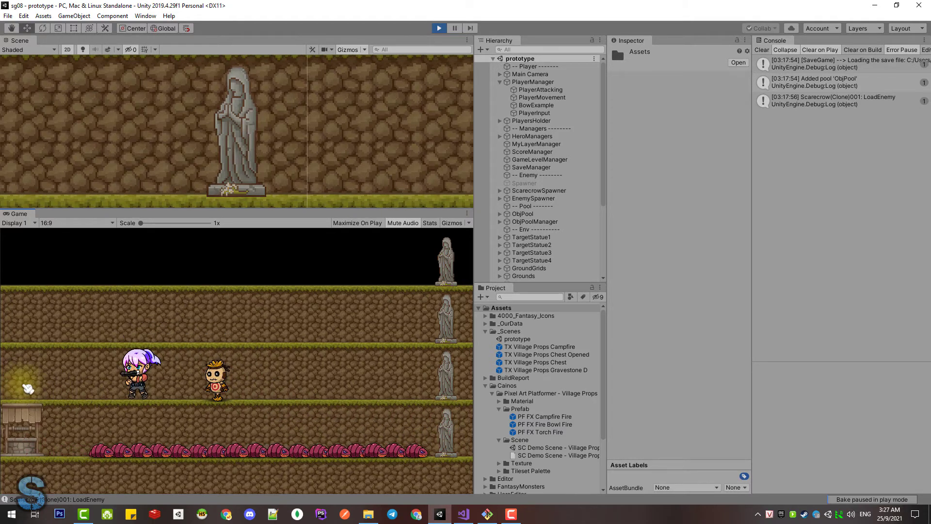
{"action": "key", "text": "d"}
{"action": "key", "text": "d"}
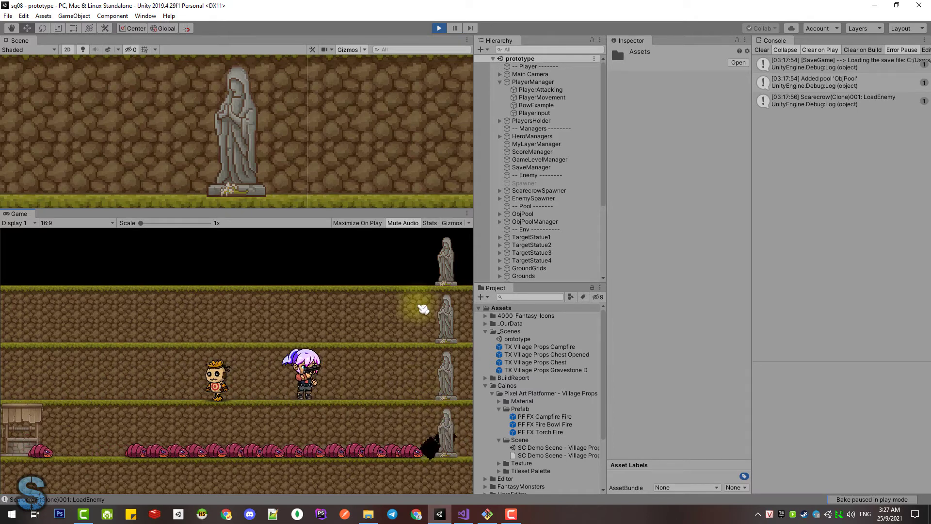
{"action": "key", "text": "a"}
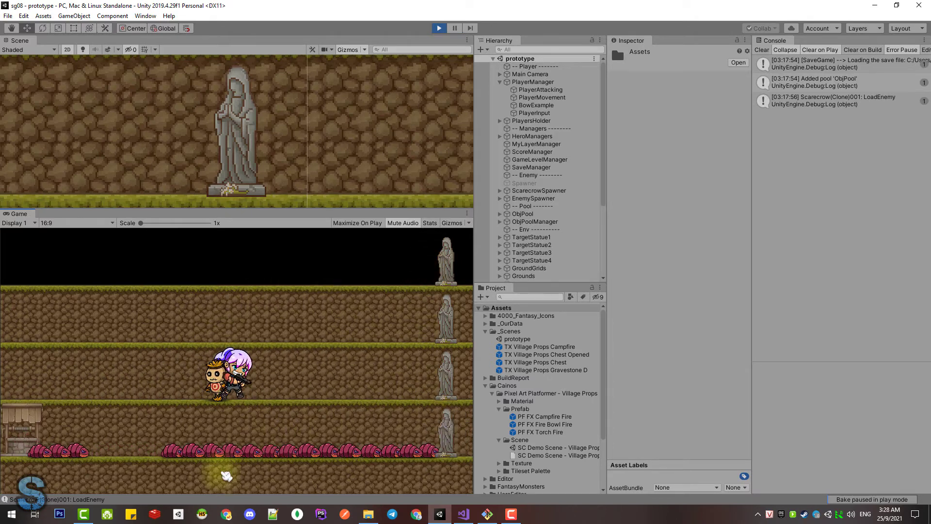
{"action": "key", "text": "d"}
{"action": "key", "text": "a"}
{"action": "key", "text": "d"}
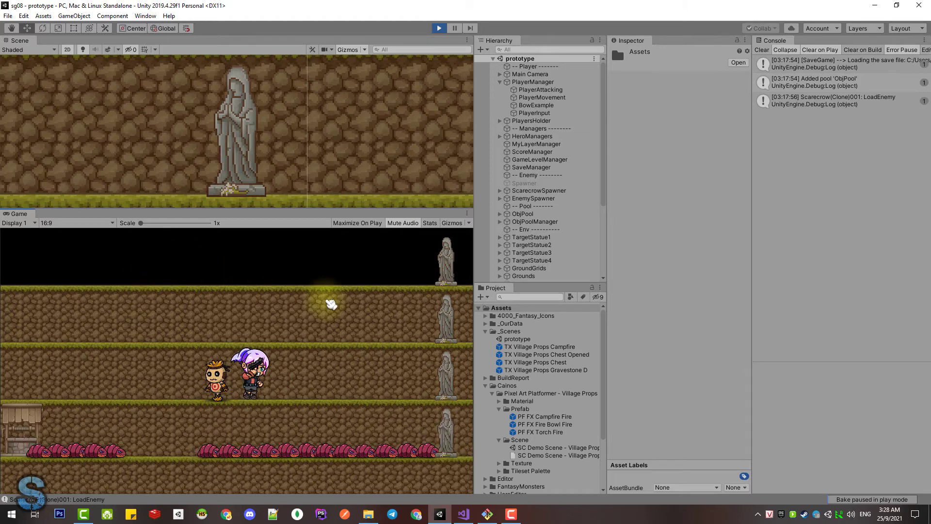
{"action": "key", "text": "a"}
{"action": "key", "text": "w"}
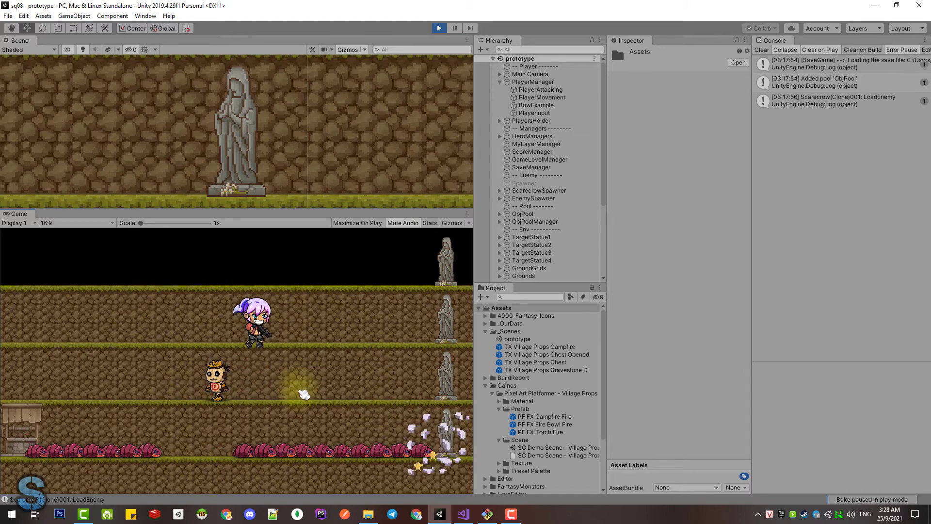
{"action": "key", "text": "w"}
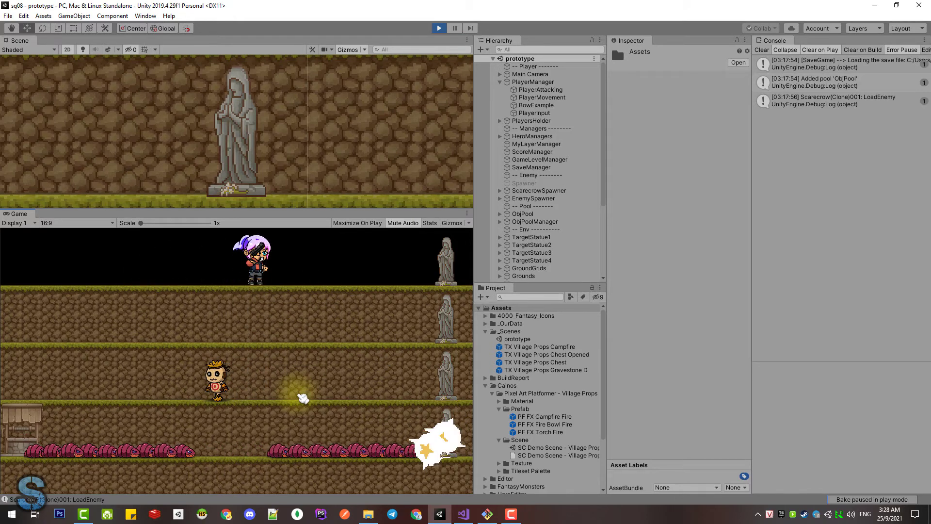
{"action": "key", "text": "w"}
{"action": "key", "text": "s"}
{"action": "key", "text": "s"}
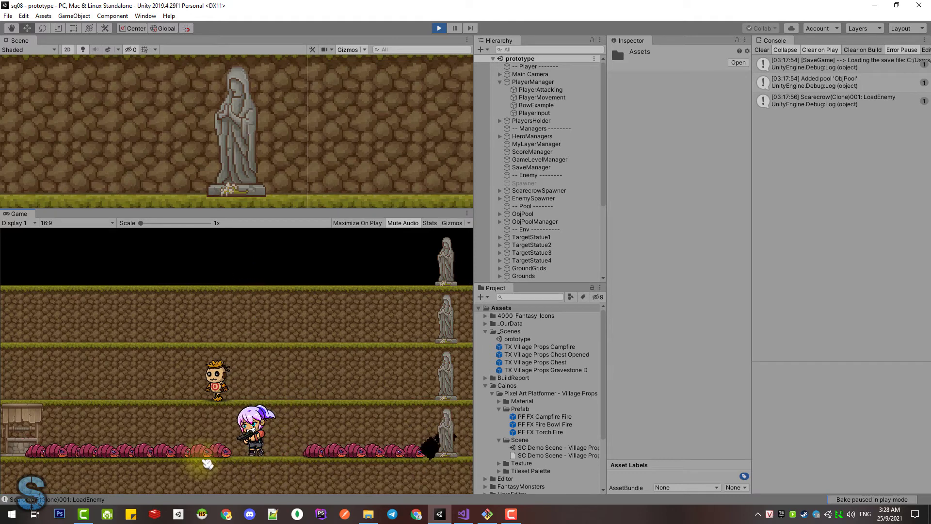
{"action": "key", "text": "d"}
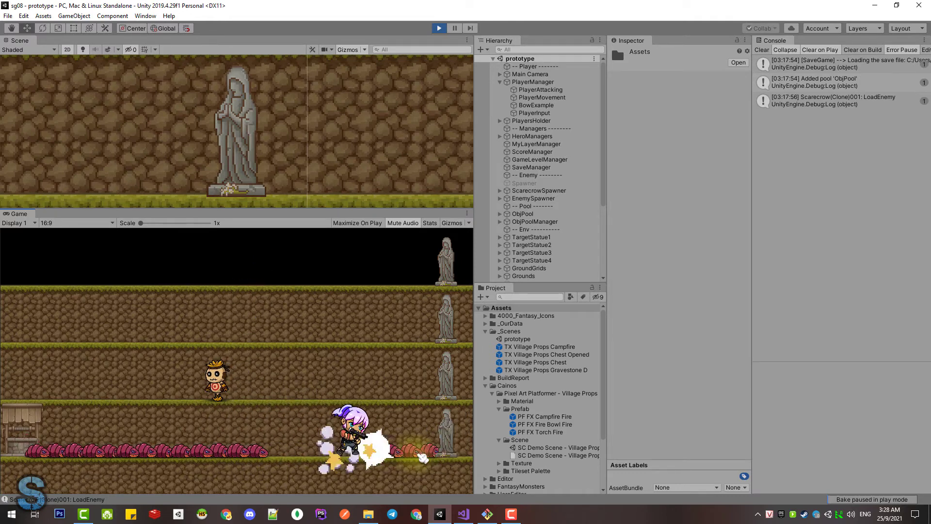
Fight the advancing worms on the bottom floor, shooting while dashing back and forth.
{"action": "left_click", "coordinate": [274, 461]}
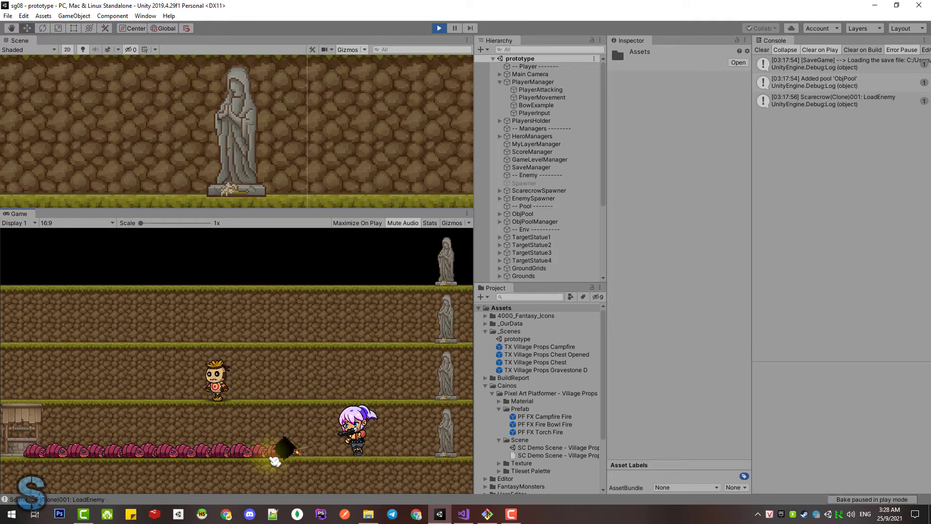
{"action": "key", "text": "a"}
{"action": "key", "text": "d"}
{"action": "key", "text": "a"}
{"action": "left_click", "coordinate": [241, 454]}
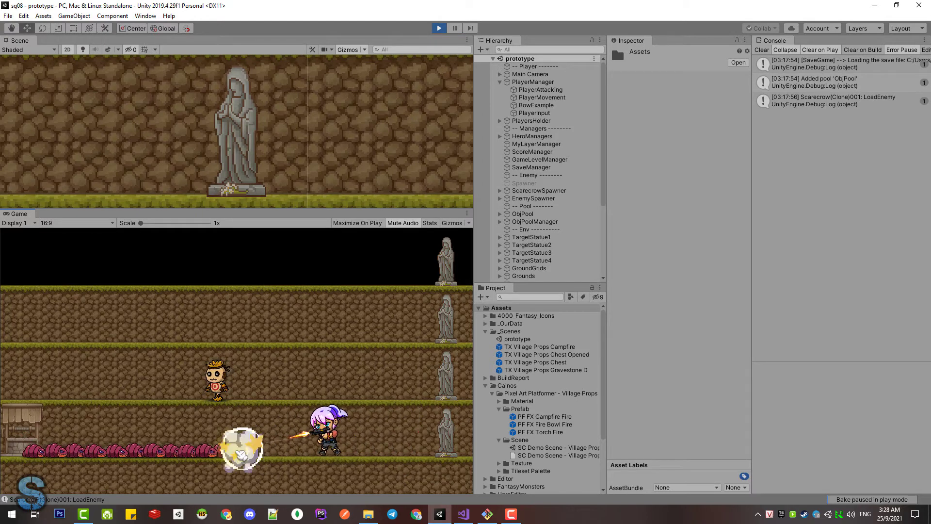
{"action": "key", "text": "a"}
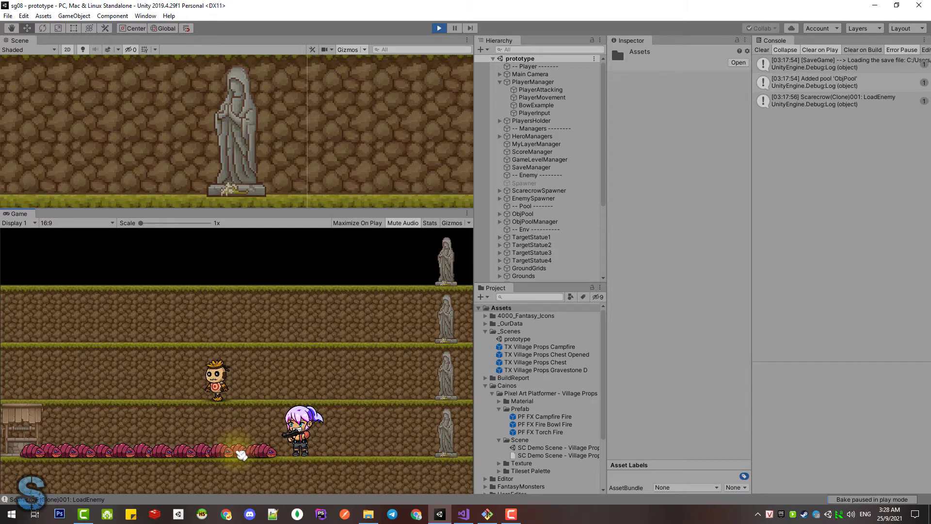
{"action": "key", "text": "a"}
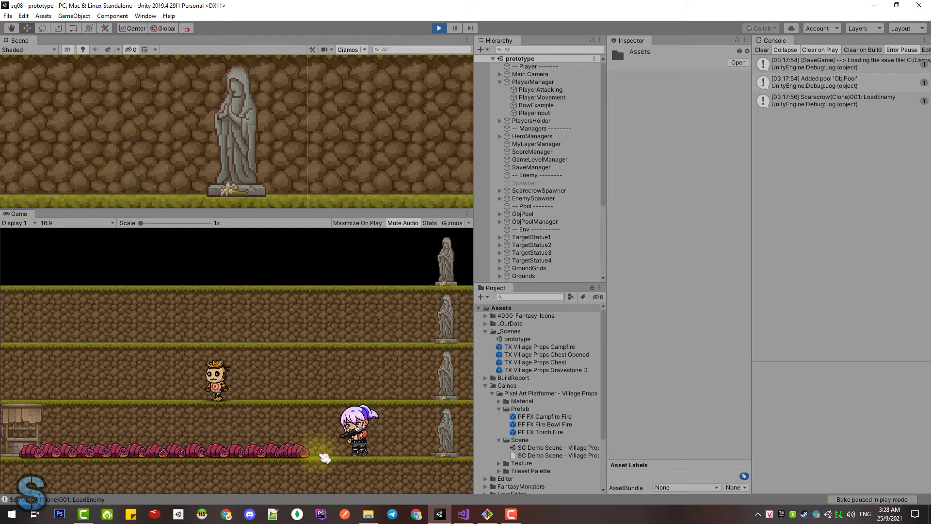
{"action": "key", "text": "a"}
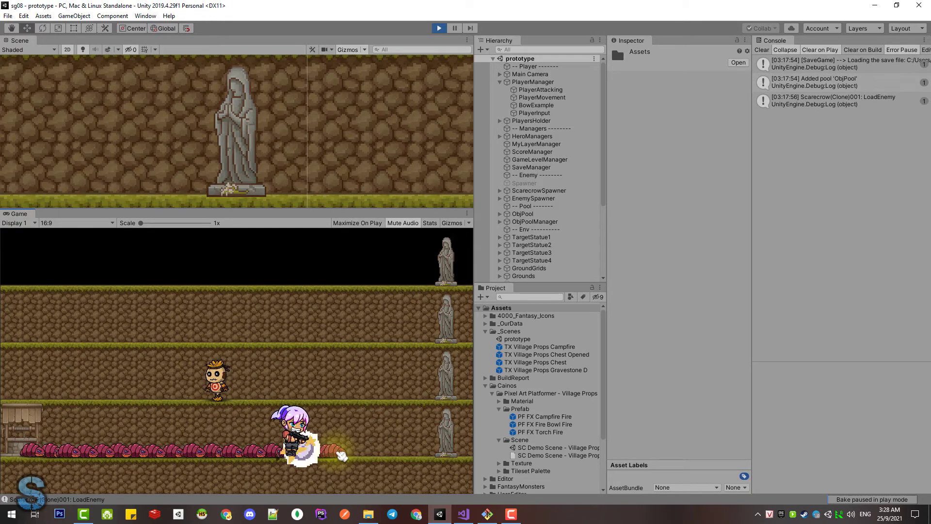
{"action": "key", "text": "d"}
{"action": "key", "text": "a"}
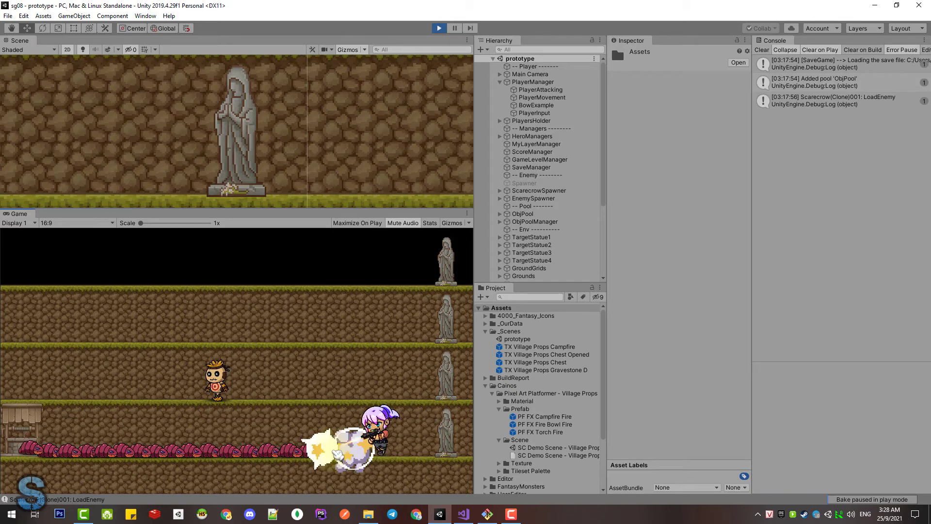
{"action": "key", "text": "a"}
Shoot the statue to damage it, then turn back toward the worms.
{"action": "key", "text": "d"}
{"action": "left_click", "coordinate": [445, 437]}
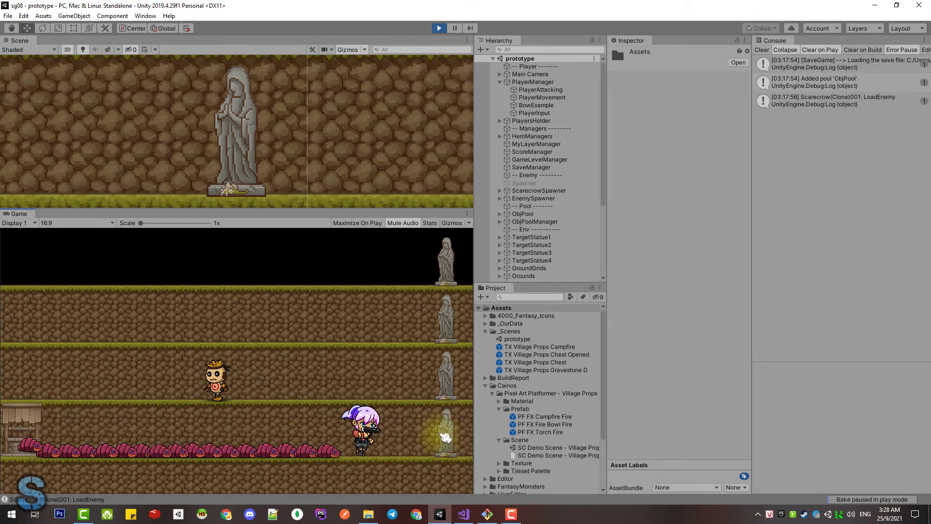
{"action": "key", "text": "d"}
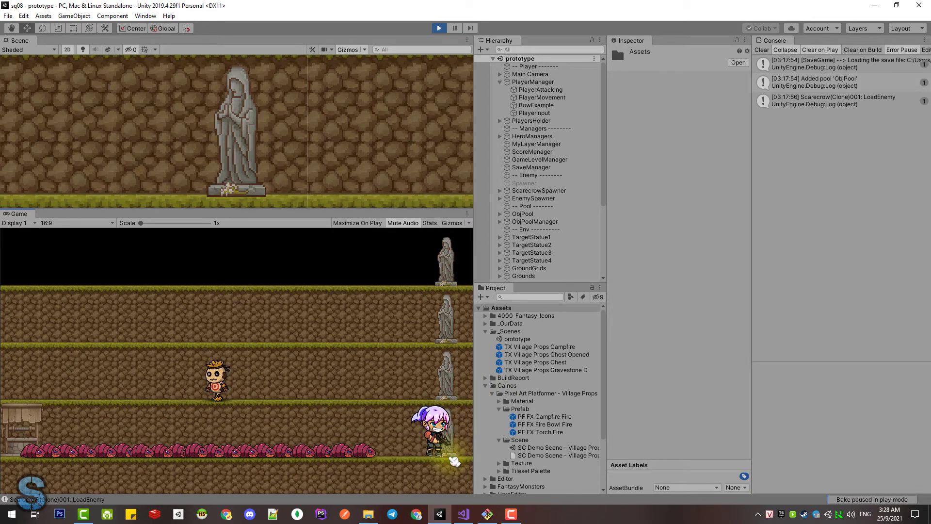
{"action": "key", "text": "a"}
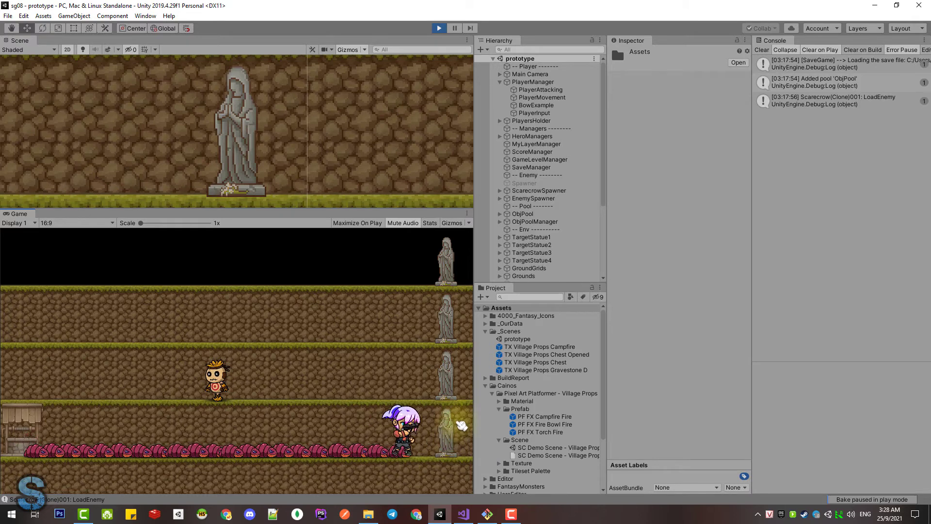
Stop the game, review TargetStatue1's Level 0 and Level Cost 10 settings, and play again.
{"action": "left_click", "coordinate": [438, 29]}
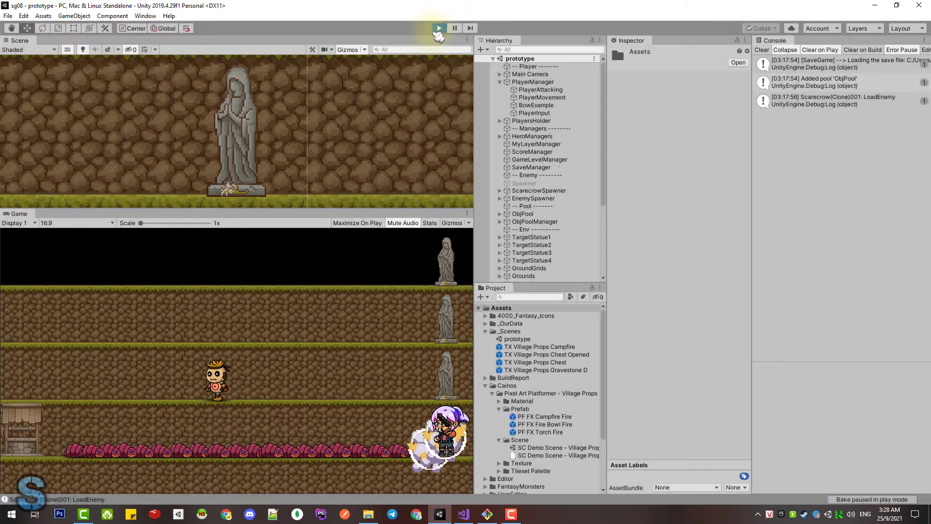
{"action": "scroll", "coordinate": [553, 203], "scroll_direction": "down", "scroll_amount": 3}
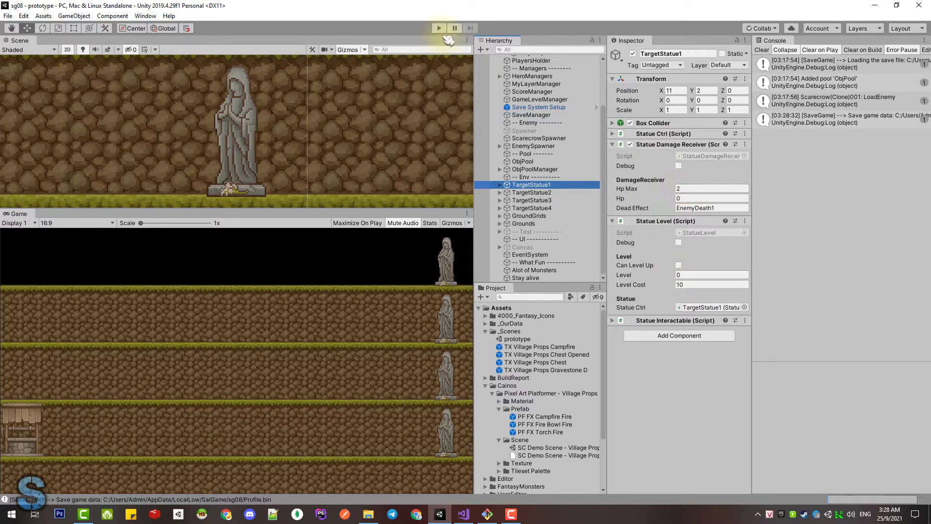
{"action": "scroll", "coordinate": [561, 120], "scroll_direction": "up", "scroll_amount": 3}
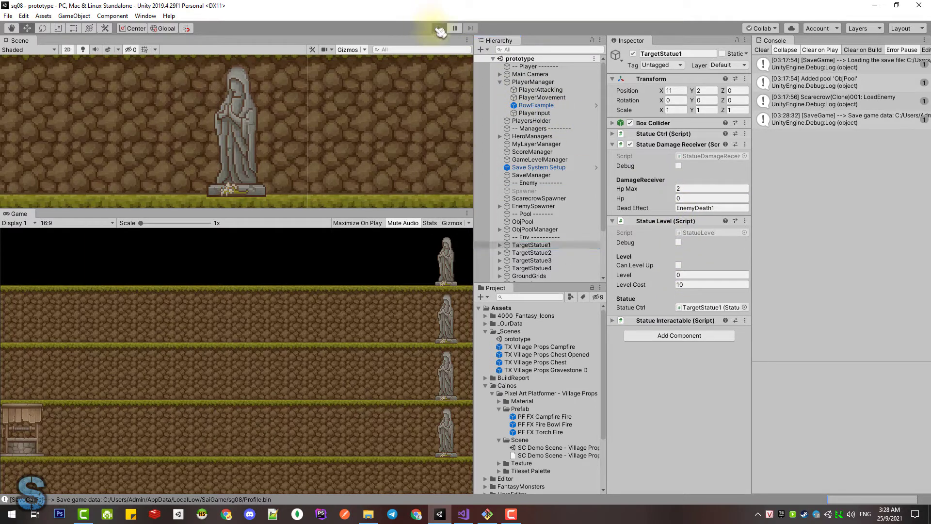
{"action": "left_click", "coordinate": [441, 30]}
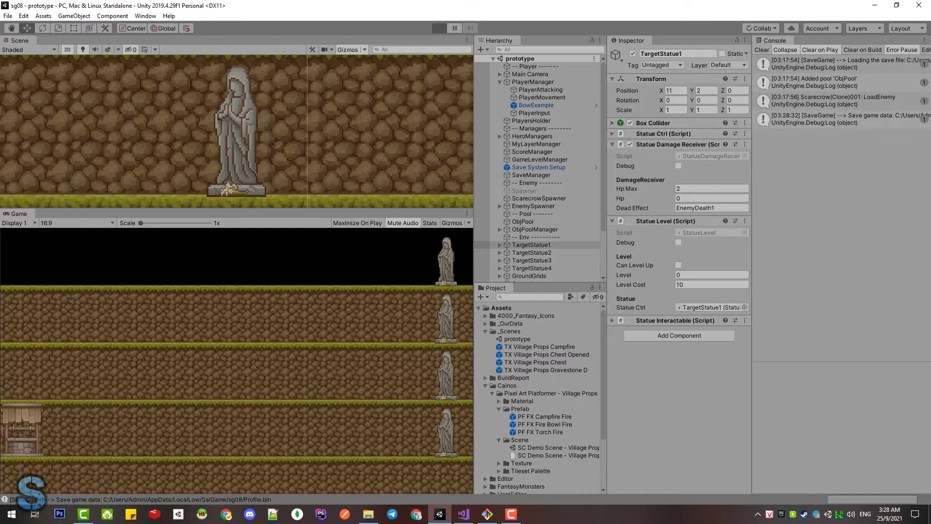
Browse PlayerManager and ScoreManager's Gold and Kill values, then select TargetStatue1 to view its components.
{"action": "right_click", "coordinate": [533, 120]}
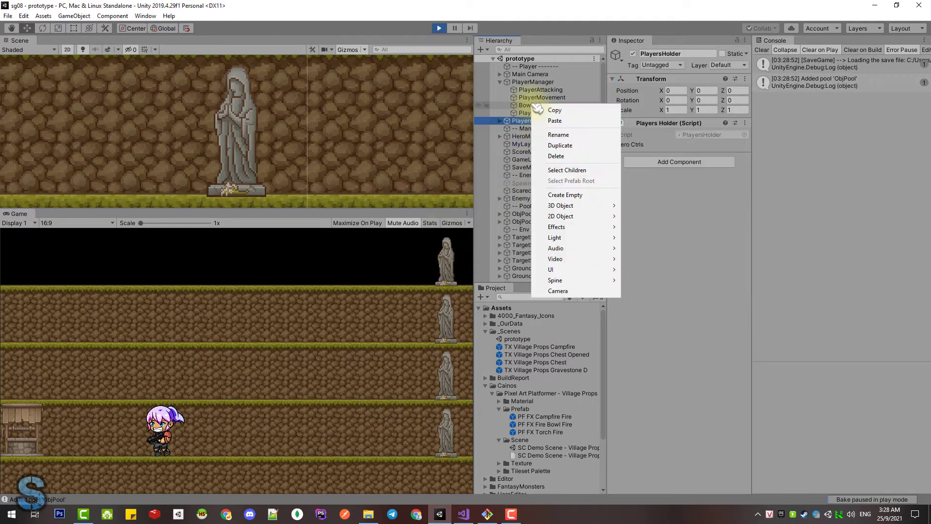
{"action": "left_click", "coordinate": [515, 162]}
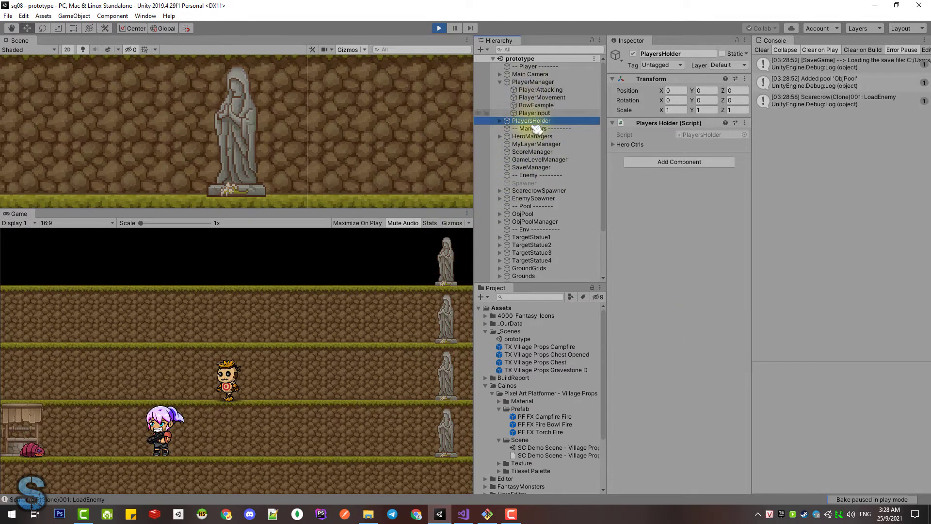
{"action": "left_click", "coordinate": [505, 80]}
{"action": "left_click", "coordinate": [500, 81]}
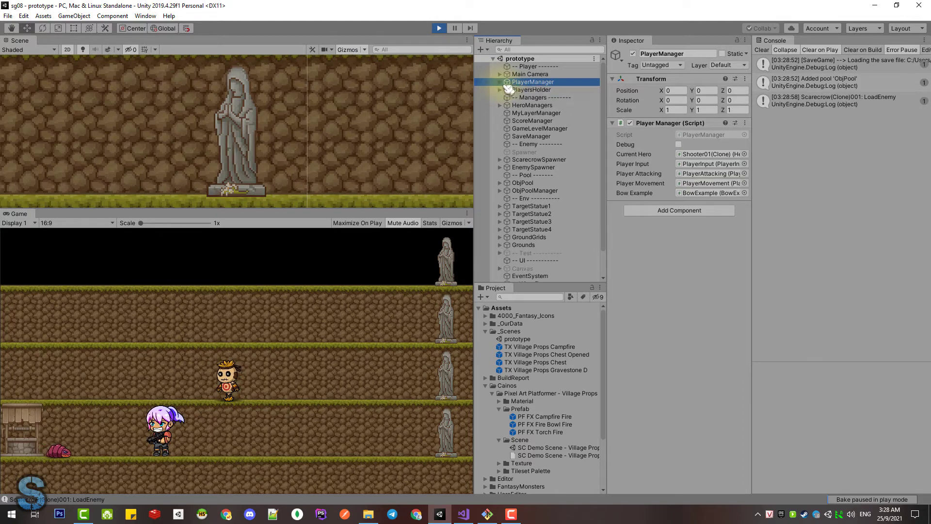
{"action": "left_click", "coordinate": [542, 122]}
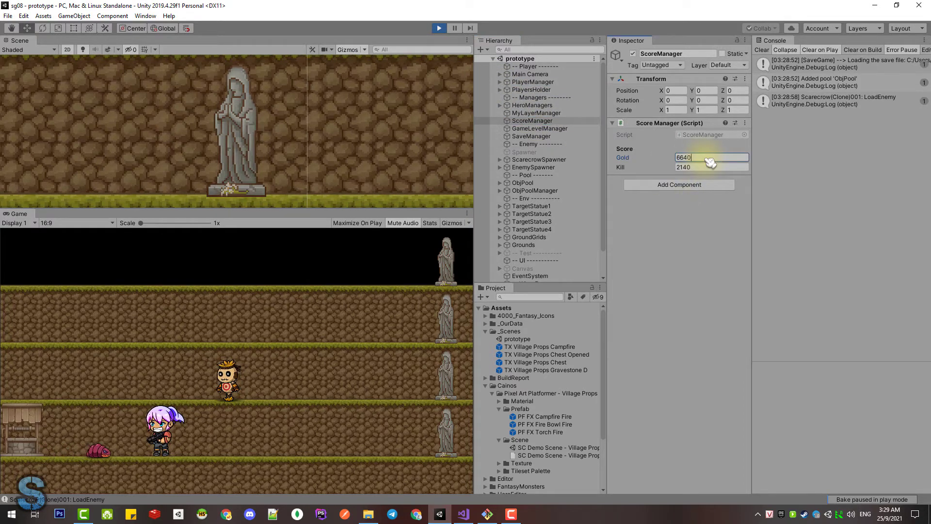
{"action": "left_click", "coordinate": [540, 206]}
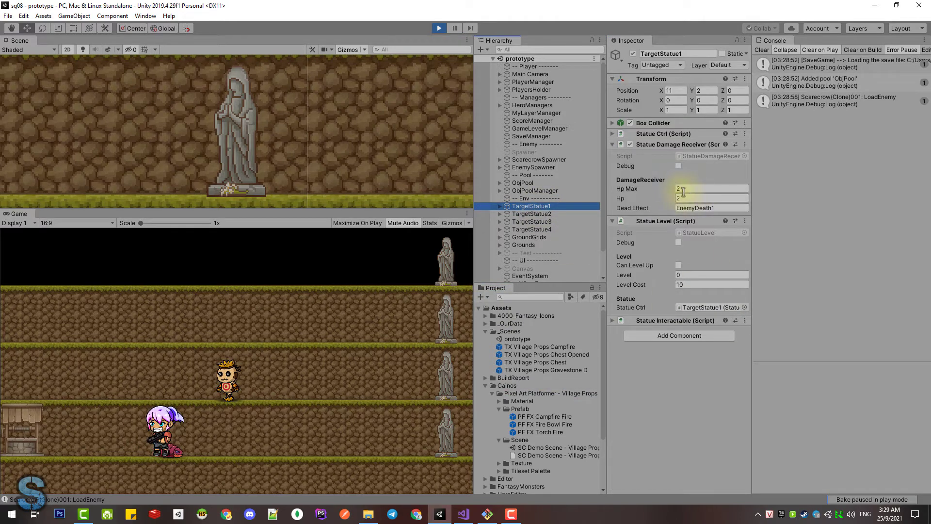
{"action": "right_click", "coordinate": [567, 269]}
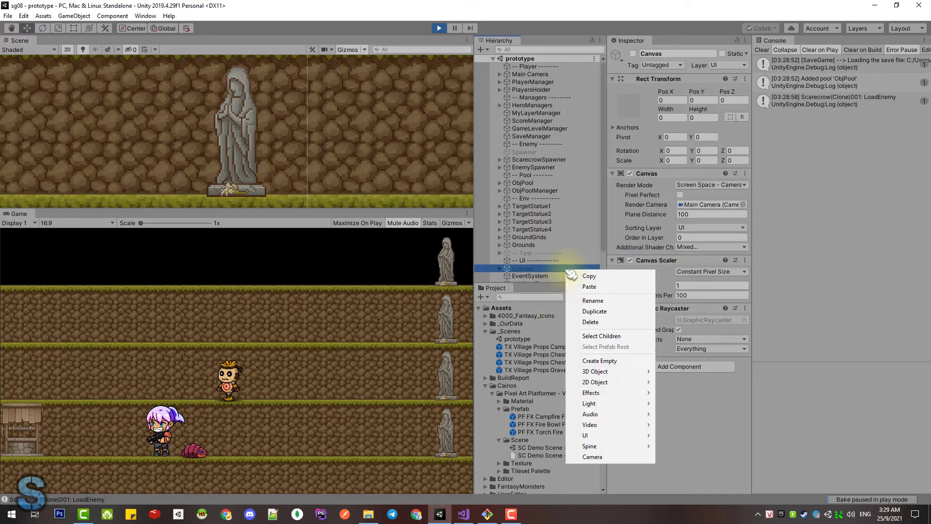
{"action": "left_click", "coordinate": [372, 399]}
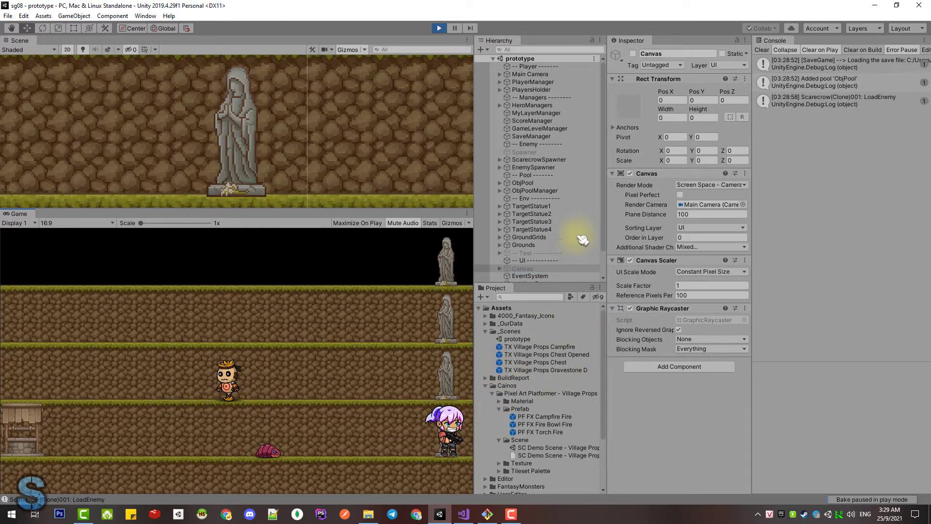
{"action": "left_click", "coordinate": [543, 208]}
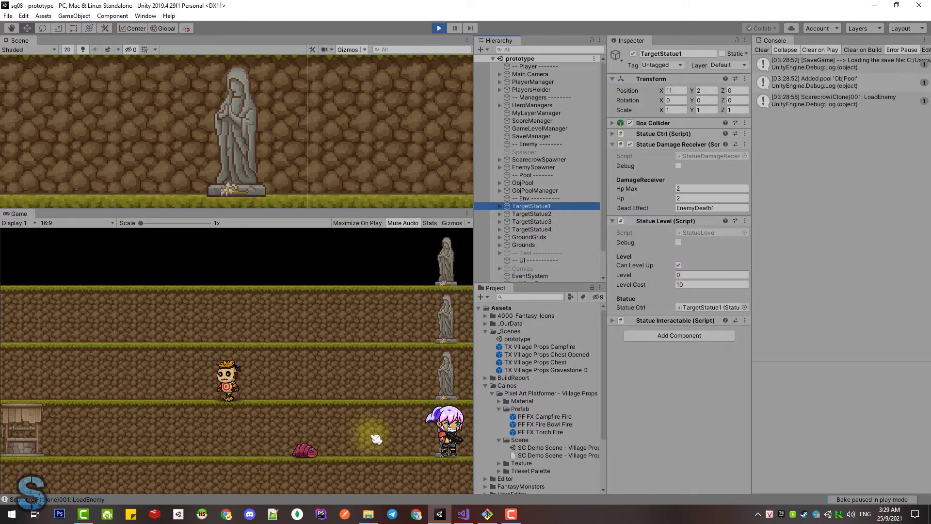
Tick Can Level Up on TargetStatue1 and check the ScoreManager's Gold total during play.
{"action": "left_click", "coordinate": [333, 455]}
{"action": "left_click", "coordinate": [689, 265]}
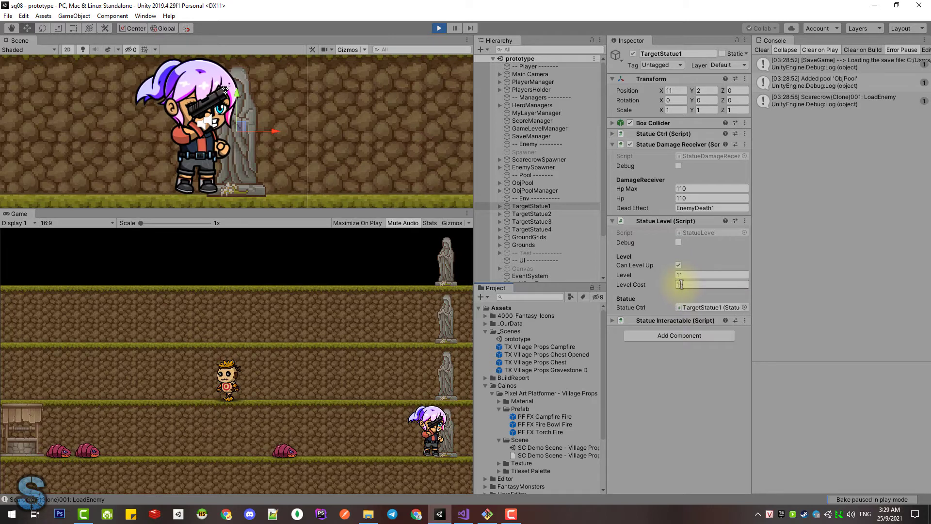
{"action": "left_click", "coordinate": [546, 121]}
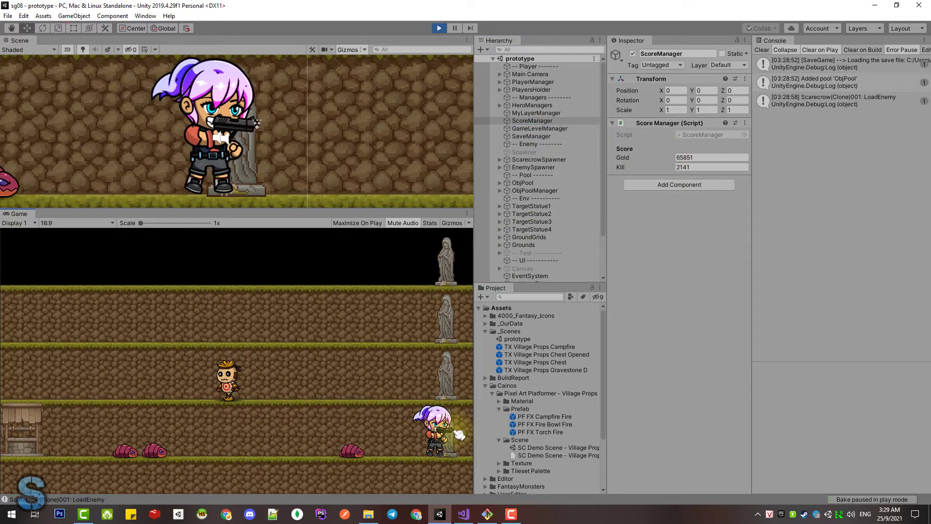
{"action": "left_click", "coordinate": [532, 206]}
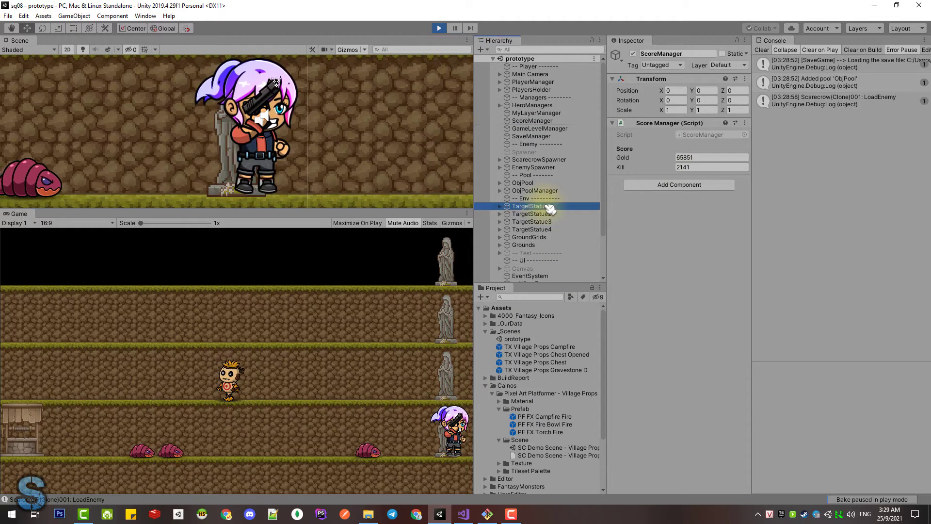
{"action": "left_click", "coordinate": [382, 454]}
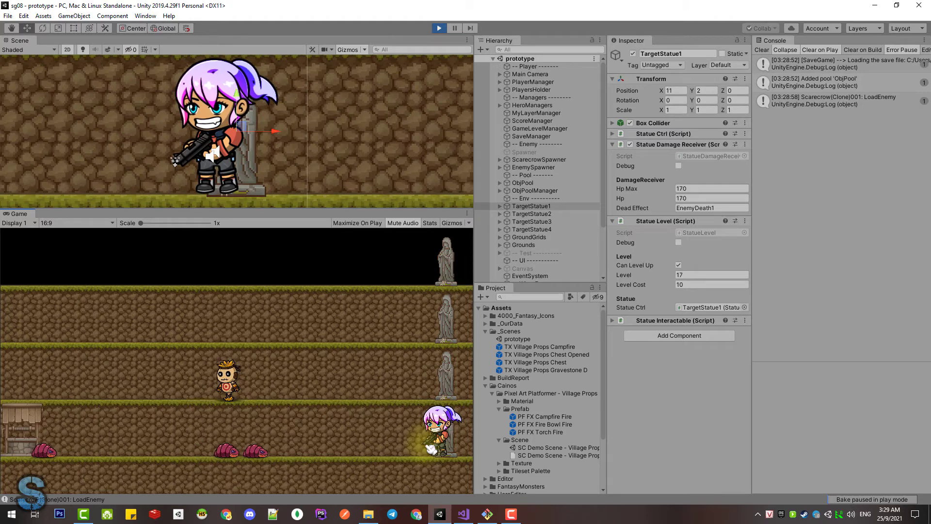
Recheck ScoreManager's gold and kill counts and TargetStatue1's HP and level values.
{"action": "left_click", "coordinate": [543, 120]}
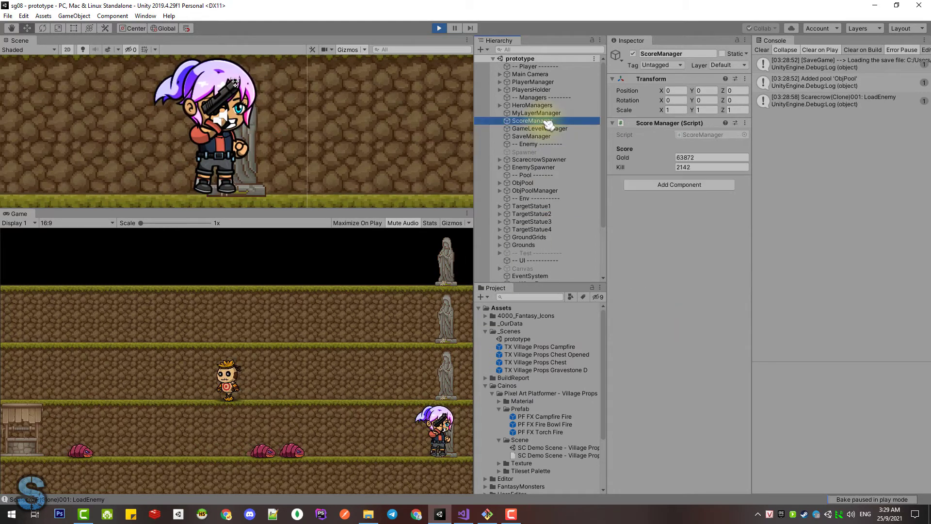
{"action": "key", "text": "f"}
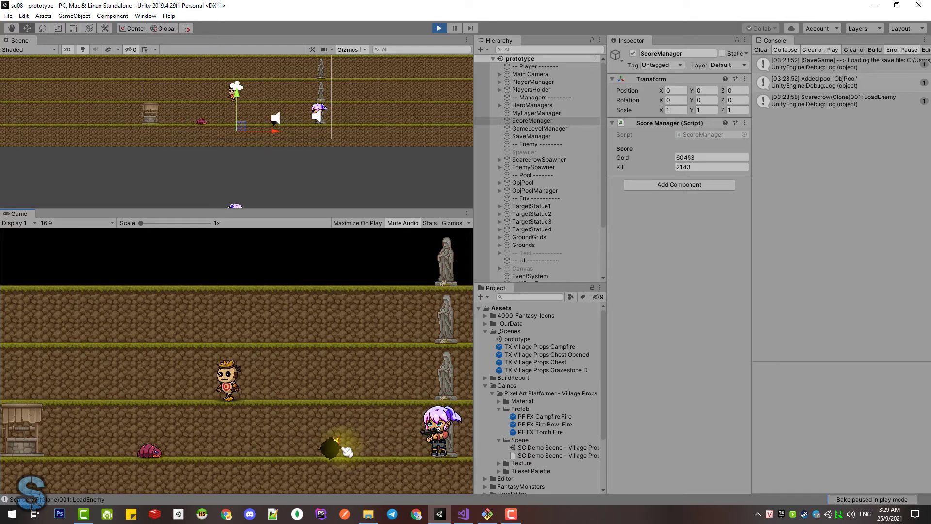
{"action": "left_click", "coordinate": [533, 207]}
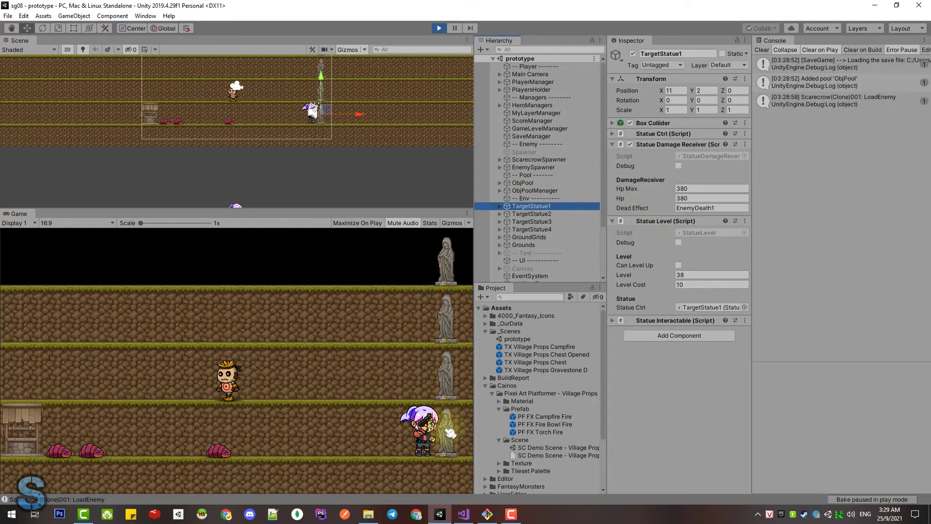
{"action": "left_click", "coordinate": [293, 456]}
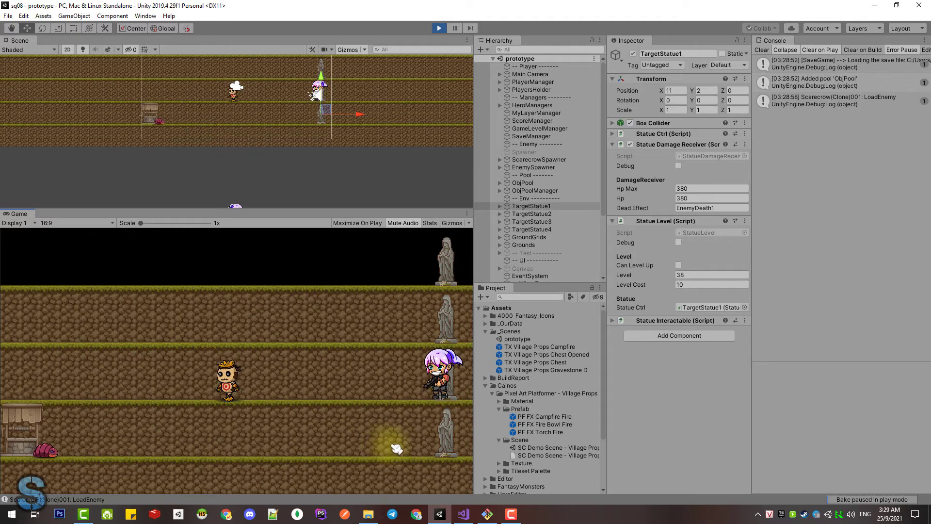
Level up TargetStatue2 to level 13 (HP 130) with F, then expand PlayerManager.
{"action": "left_click", "coordinate": [557, 215]}
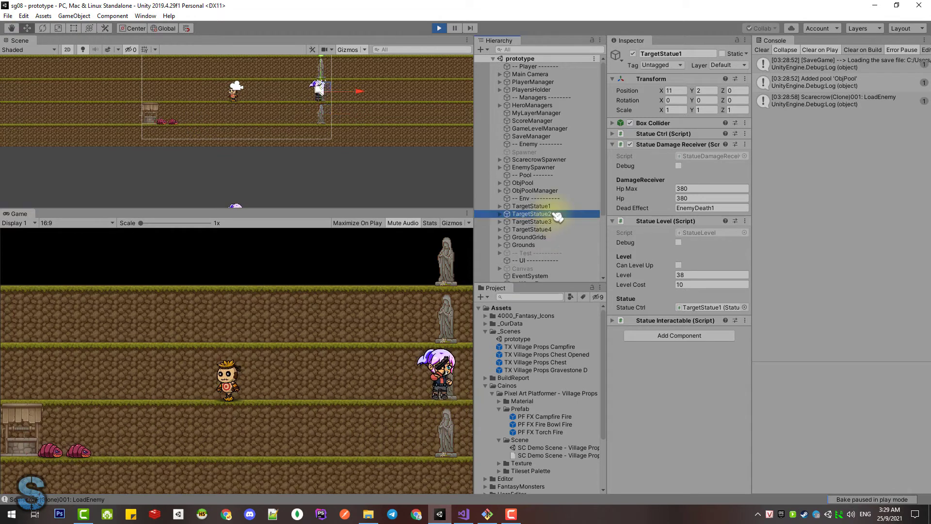
{"action": "left_click", "coordinate": [387, 381]}
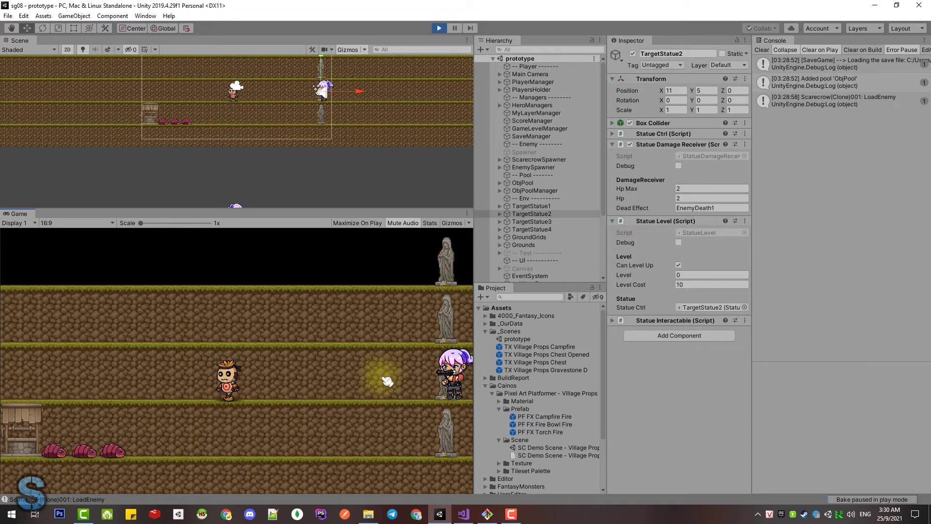
{"action": "key", "text": "f"}
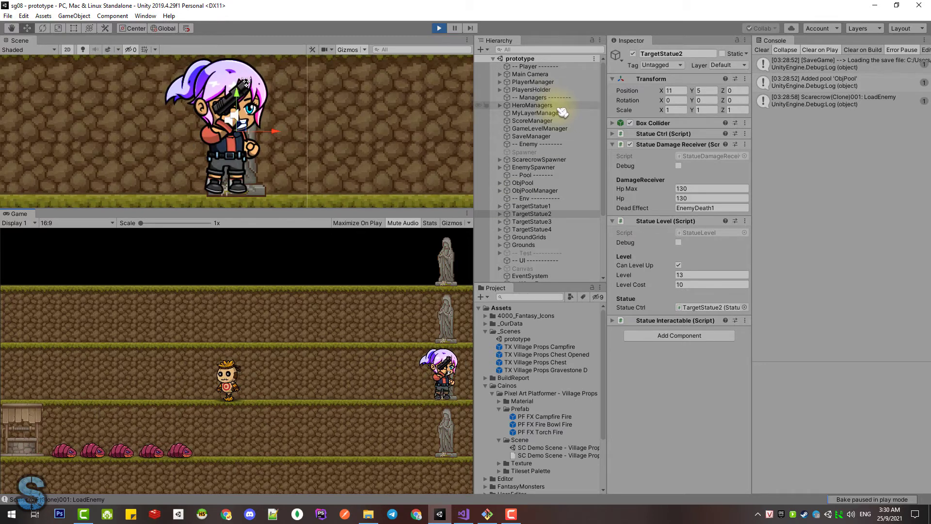
{"action": "left_click", "coordinate": [537, 82]}
{"action": "key", "text": "Right"}
Select PlayerInput and walk the hero up floors to TargetStatue3, watching the Interactable field.
{"action": "left_click", "coordinate": [535, 113]}
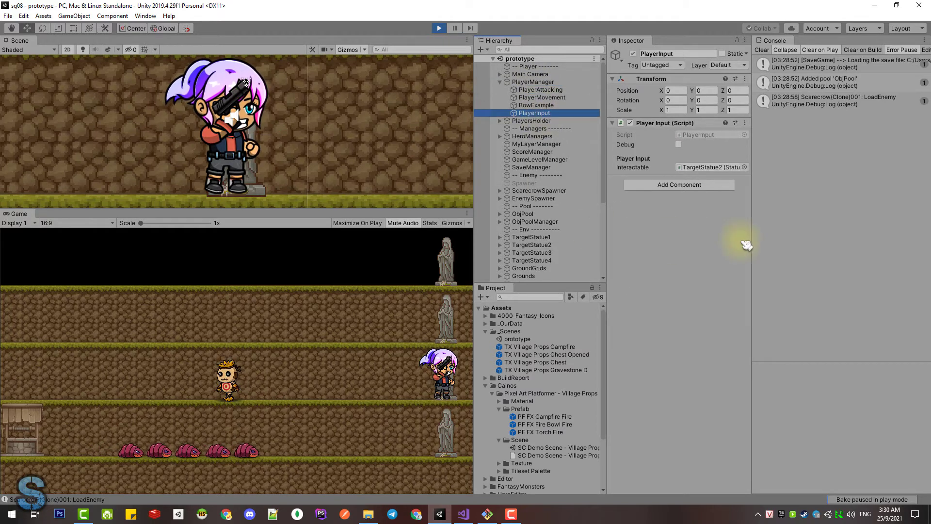
{"action": "left_click", "coordinate": [339, 427]}
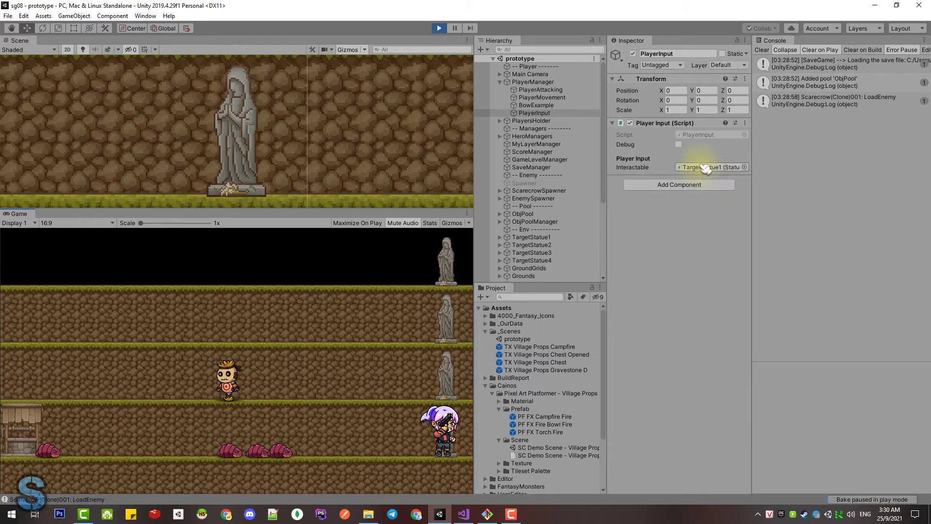
{"action": "key", "text": "Up"}
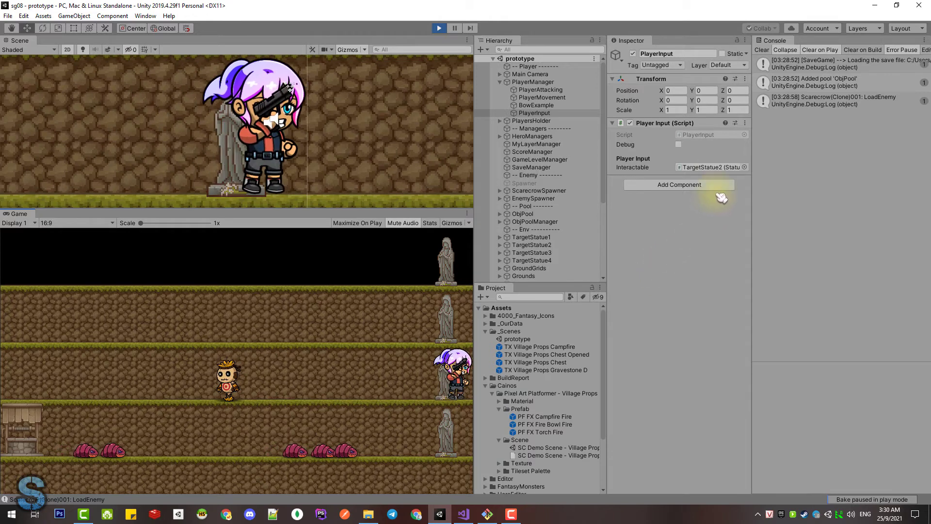
{"action": "left_click", "coordinate": [371, 451]}
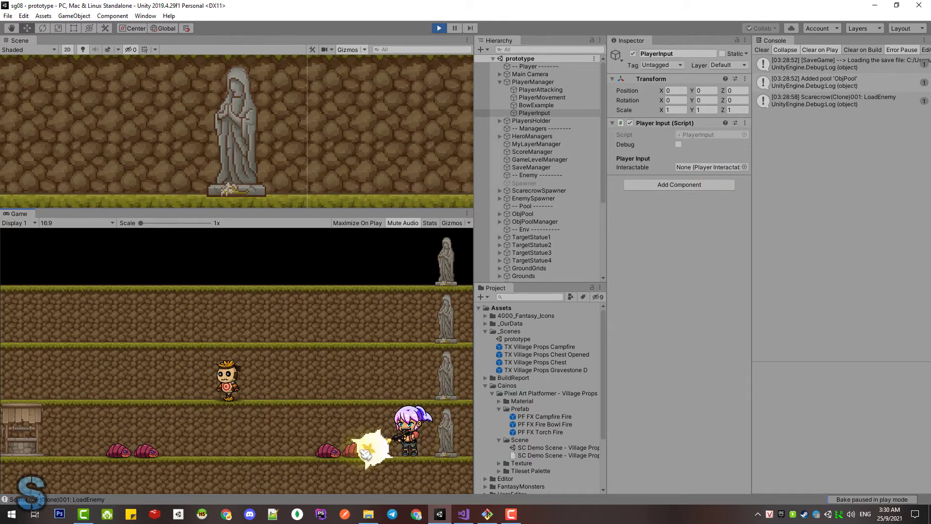
{"action": "key", "text": "w"}
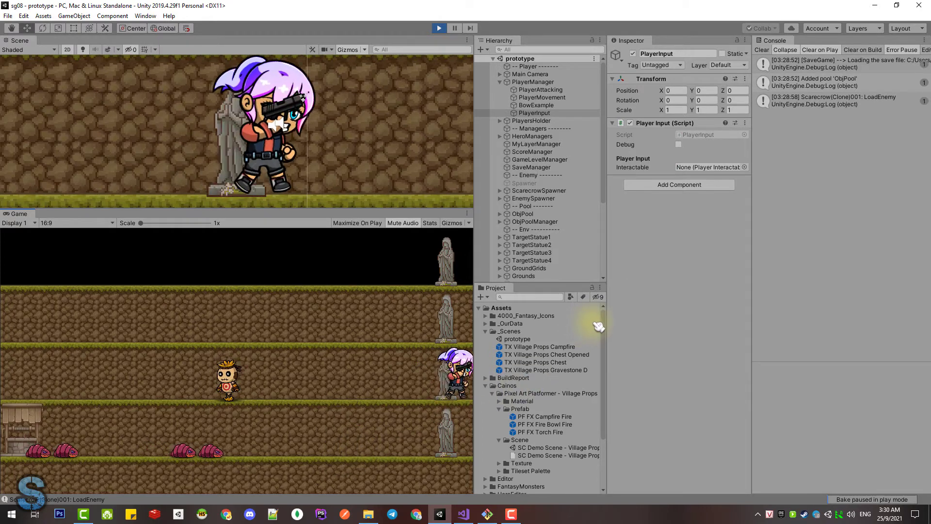
{"action": "key", "text": "a"}
{"action": "key", "text": "d"}
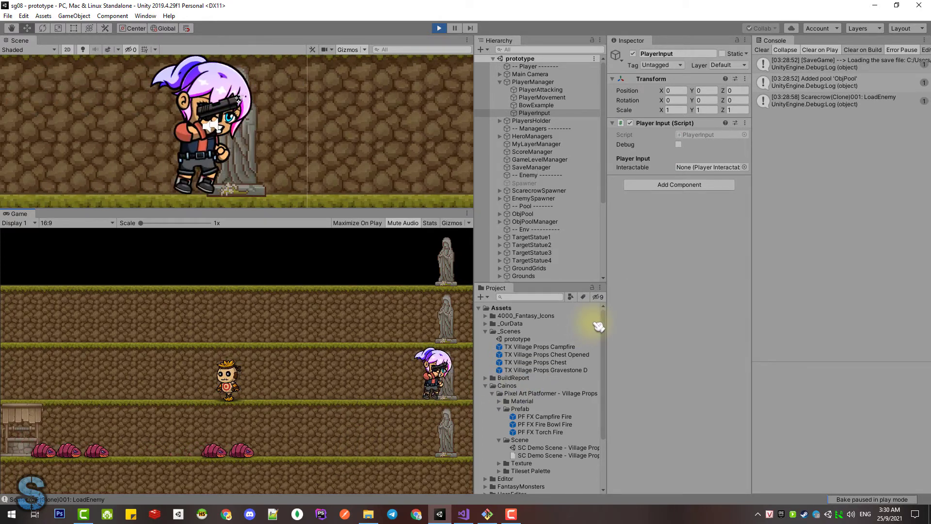
{"action": "key", "text": "a"}
{"action": "key", "text": "w"}
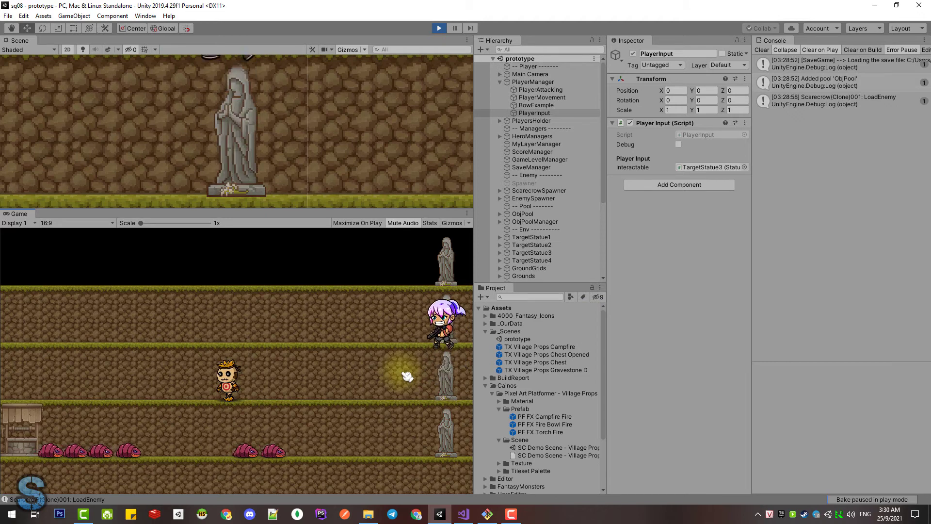
{"action": "key", "text": "d"}
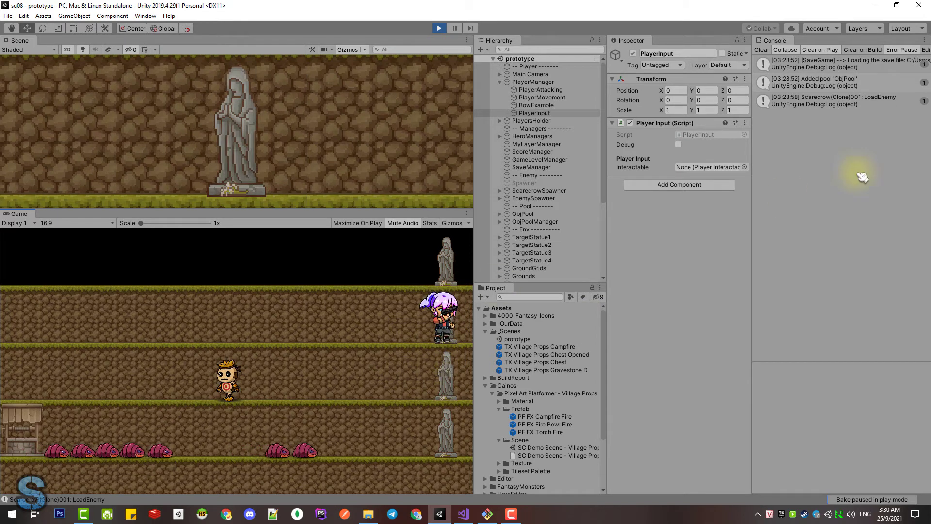
{"action": "key", "text": "a"}
{"action": "key", "text": "d"}
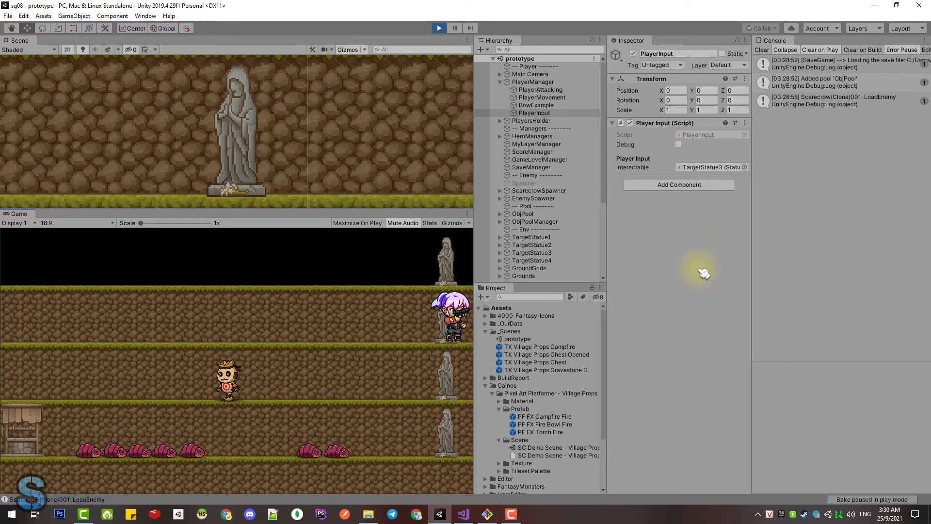
{"action": "key", "text": "s"}
{"action": "key", "text": "s"}
Fight bottom-floor enemies, climb to TargetStatue2 and the next statue, then drop back down.
{"action": "key", "text": "a"}
{"action": "left_click", "coordinate": [363, 441]}
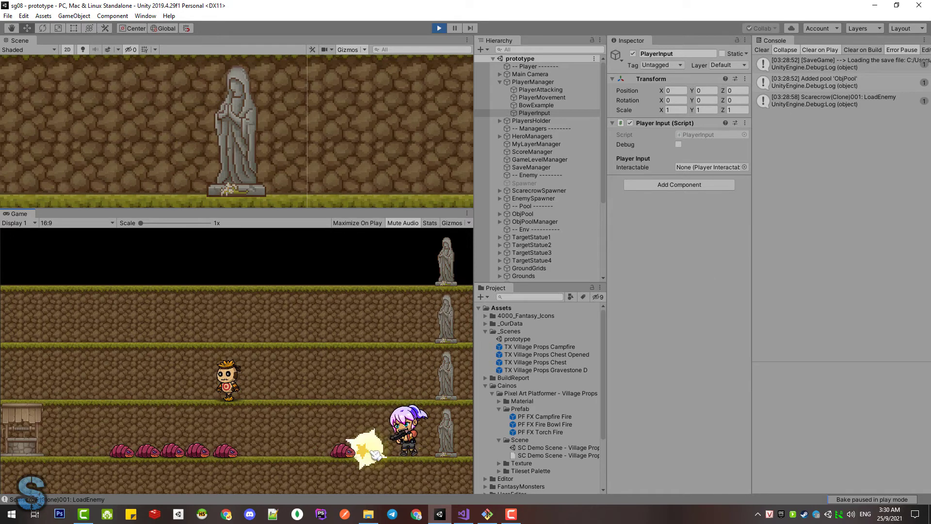
{"action": "key", "text": "w"}
{"action": "key", "text": "d"}
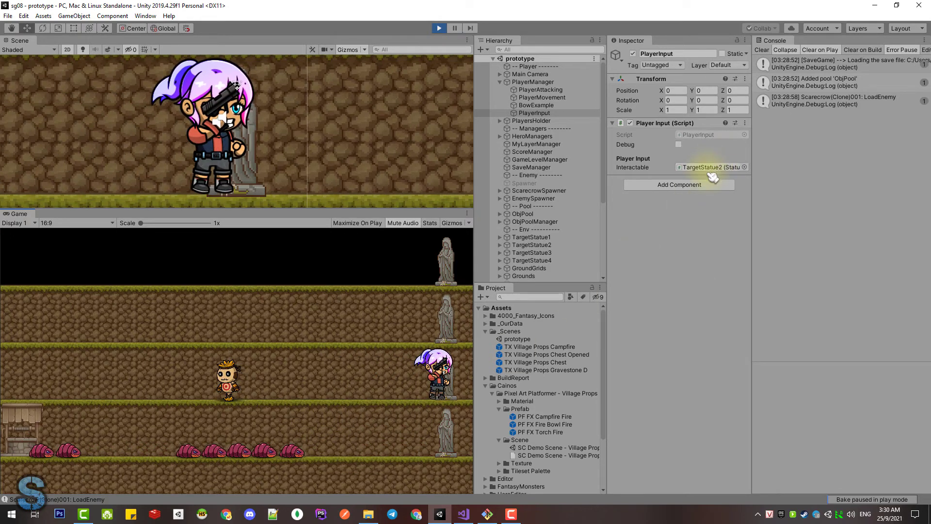
{"action": "key", "text": "w"}
{"action": "key", "text": "d"}
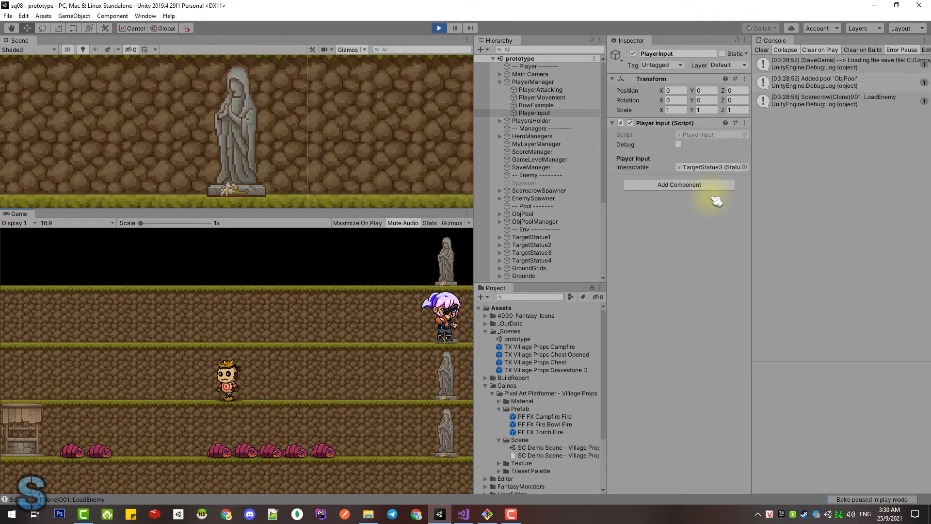
{"action": "key", "text": "s"}
{"action": "key", "text": "a"}
{"action": "left_click", "coordinate": [332, 442]}
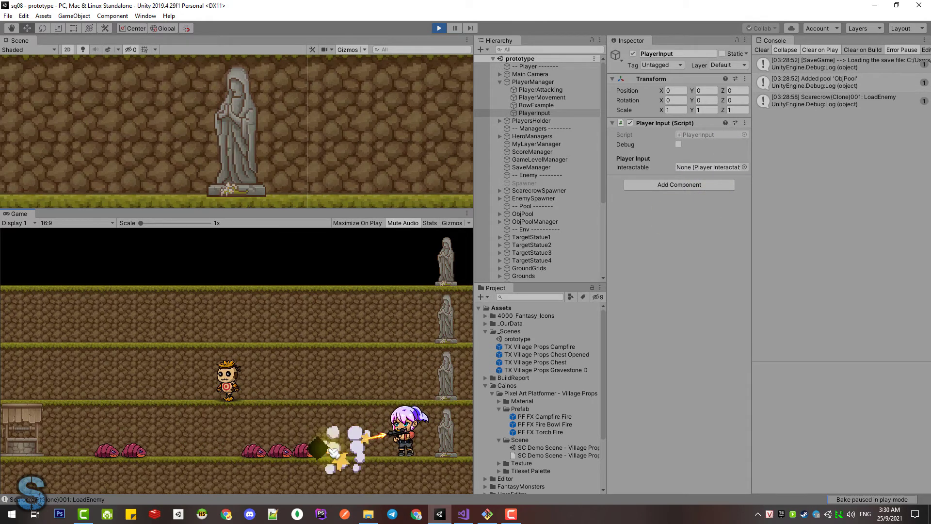
Stop the game, select PlayerMovement, and open its Player Movement component menu.
{"action": "left_click", "coordinate": [439, 28]}
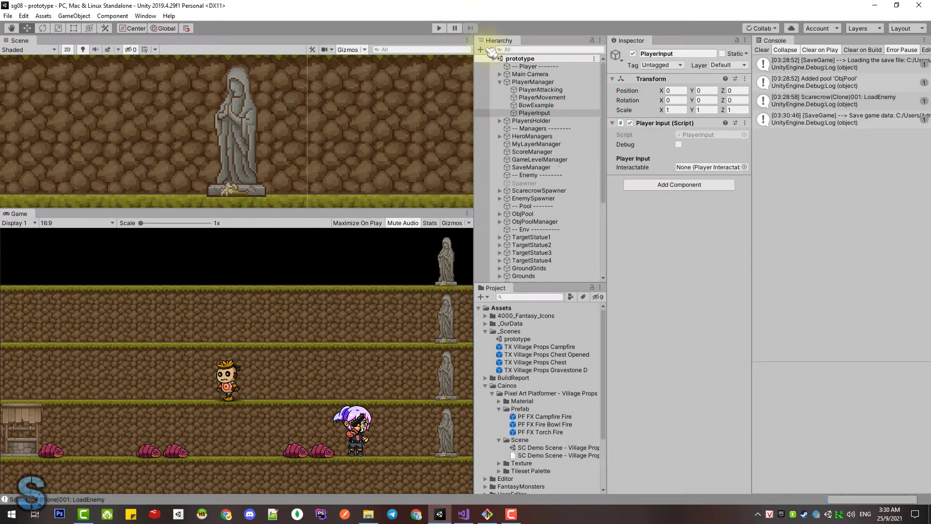
{"action": "left_click", "coordinate": [745, 123]}
{"action": "left_click", "coordinate": [558, 105]}
{"action": "left_click", "coordinate": [553, 97]}
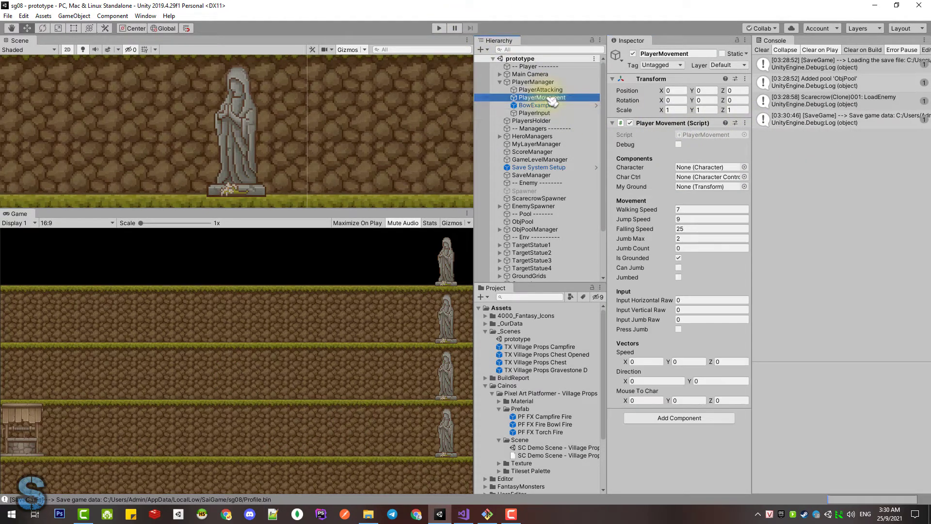
{"action": "left_click", "coordinate": [745, 123]}
Open PlayerMovement.cs and select the commented-out input lines 69–71 in InputToDirection.
{"action": "left_click", "coordinate": [796, 226]}
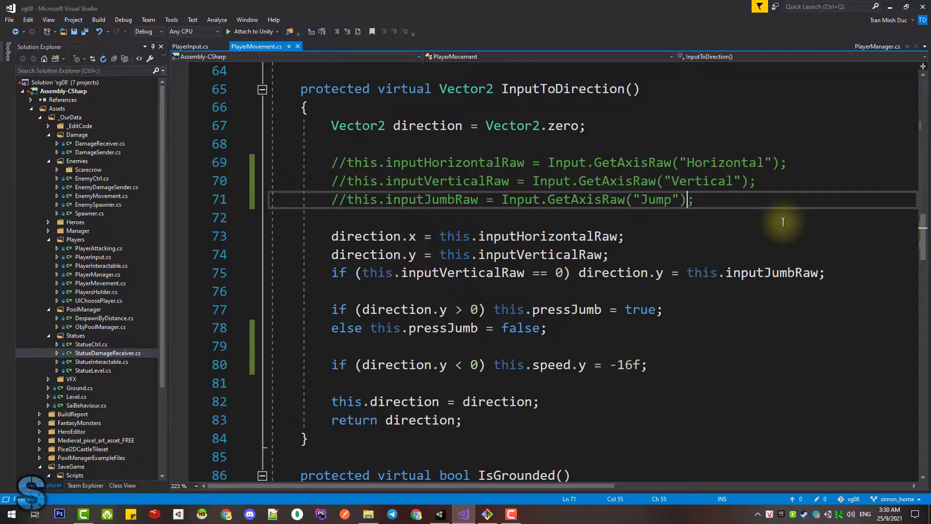
{"action": "scroll", "coordinate": [497, 211], "scroll_direction": "up", "scroll_amount": 4}
{"action": "scroll", "coordinate": [442, 207], "scroll_direction": "down", "scroll_amount": 1}
{"action": "scroll", "coordinate": [442, 207], "scroll_direction": "down", "scroll_amount": 1}
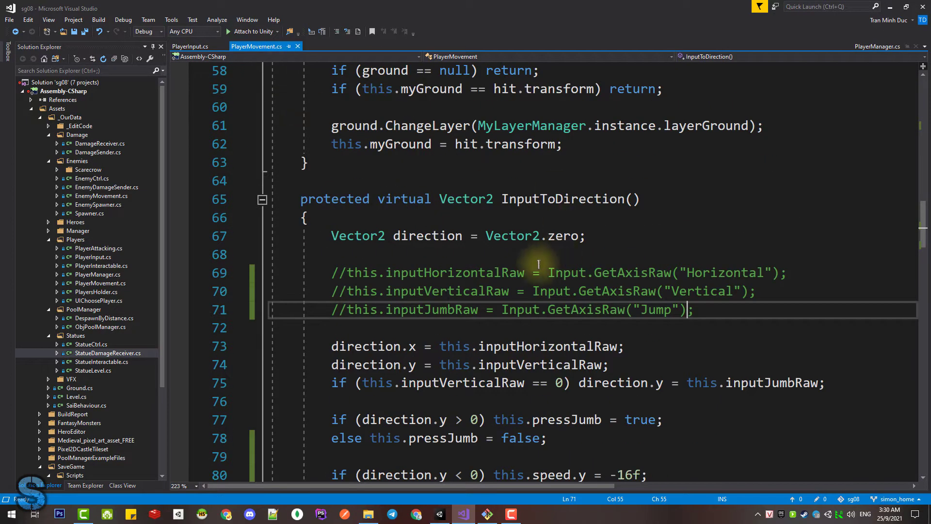
{"action": "left_click", "coordinate": [587, 273]}
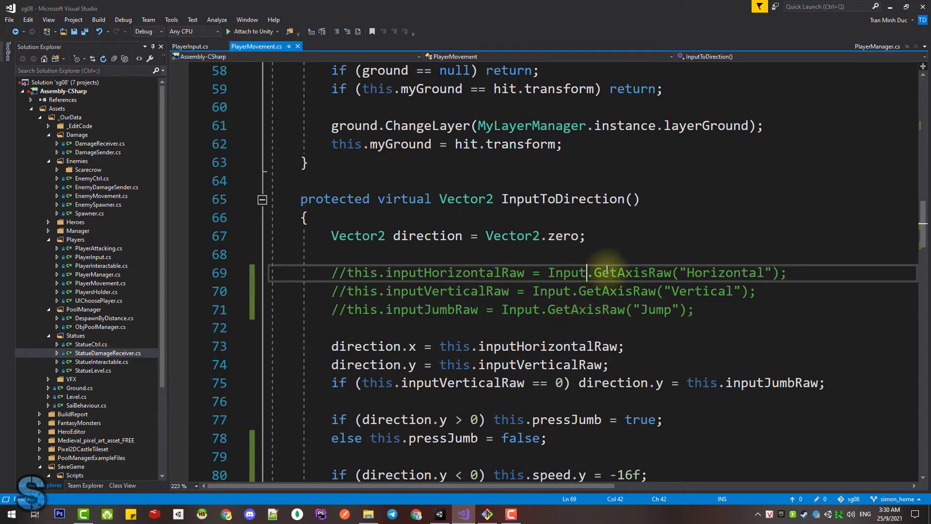
{"action": "left_click_drag", "start_coordinate": [562, 272], "coordinate": [672, 310]}
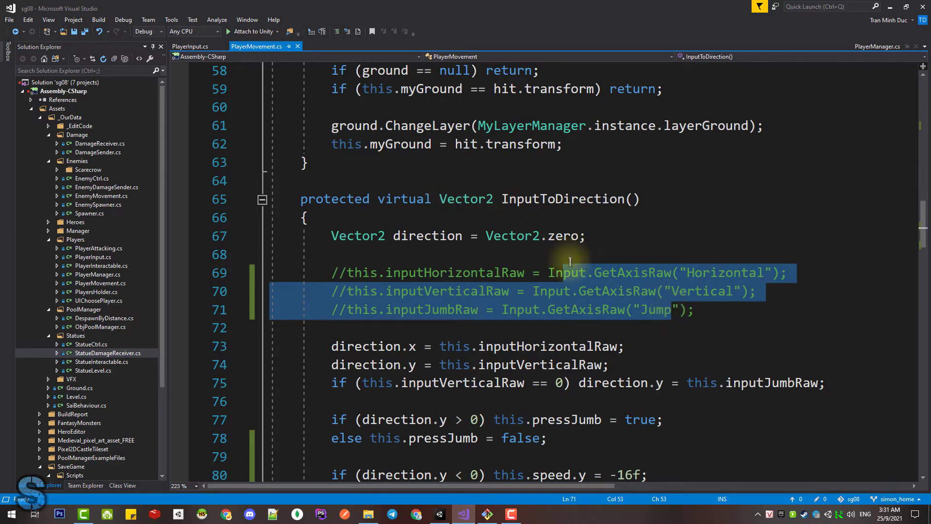
{"action": "left_click", "coordinate": [571, 291]}
{"action": "left_click_drag", "start_coordinate": [562, 274], "coordinate": [631, 272]}
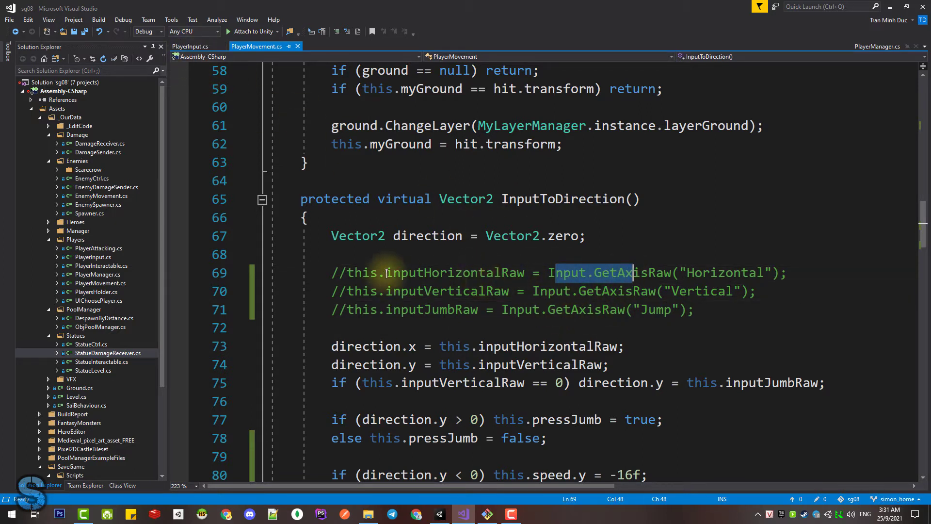
{"action": "left_click_drag", "start_coordinate": [378, 272], "coordinate": [555, 308]}
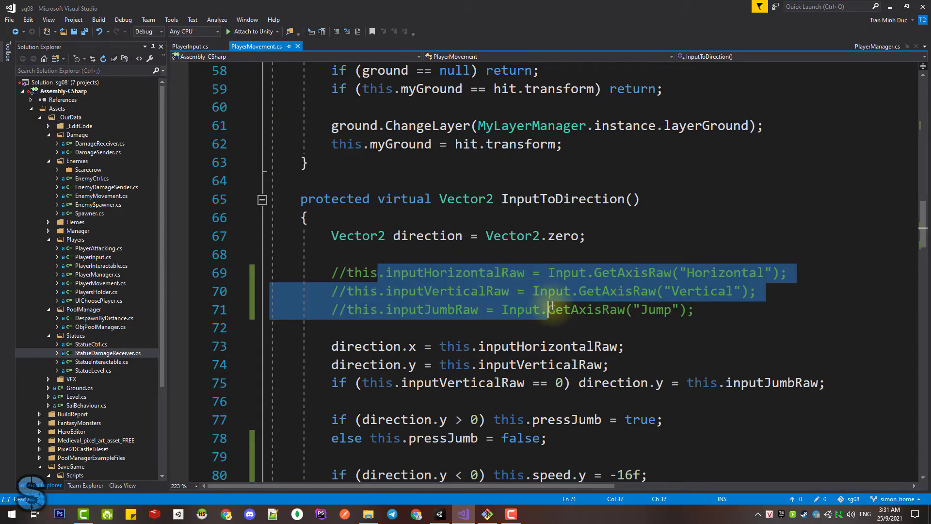
{"action": "left_click", "coordinate": [610, 298]}
{"action": "left_click_drag", "start_coordinate": [416, 272], "coordinate": [493, 294]}
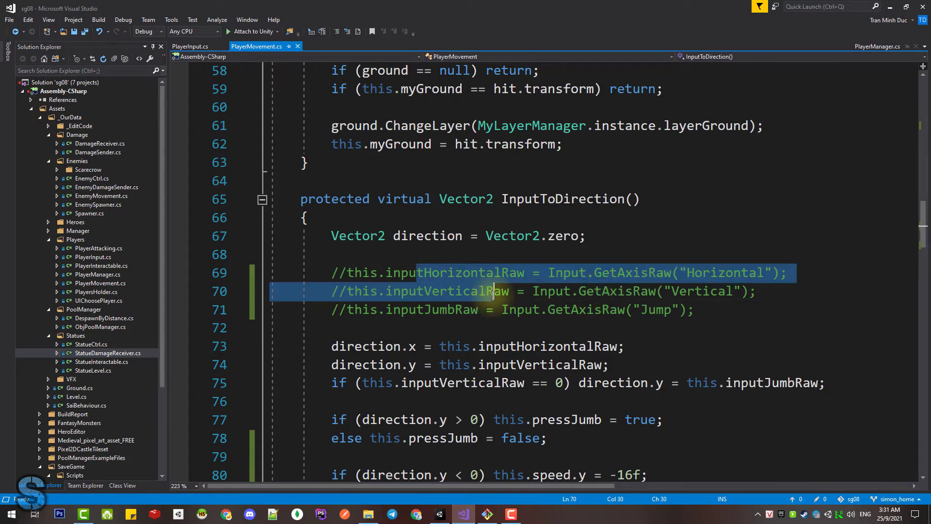
In PlayerInput.cs, trace Moving()'s GetAxisRaw calls and playerMovement field references, peeking at PlayerManager.
{"action": "left_click", "coordinate": [190, 46]}
{"action": "scroll", "coordinate": [528, 280], "scroll_direction": "up", "scroll_amount": 3}
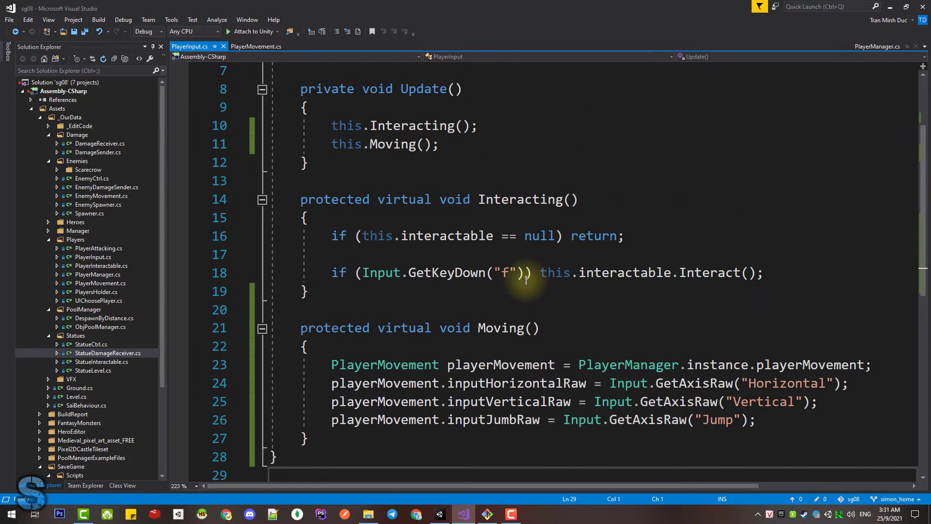
{"action": "scroll", "coordinate": [509, 272], "scroll_direction": "up", "scroll_amount": 2}
{"action": "scroll", "coordinate": [417, 252], "scroll_direction": "down", "scroll_amount": 1}
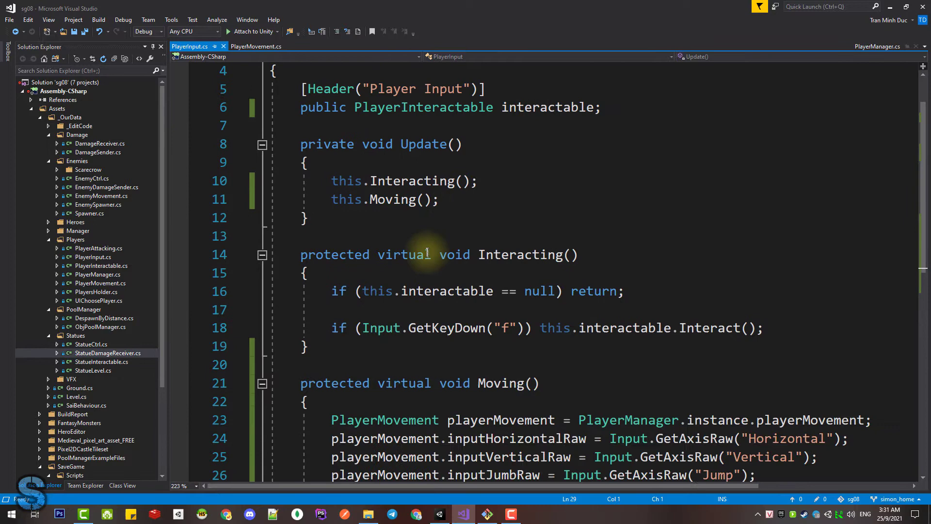
{"action": "left_click", "coordinate": [393, 199]}
{"action": "scroll", "coordinate": [499, 239], "scroll_direction": "down", "scroll_amount": 2}
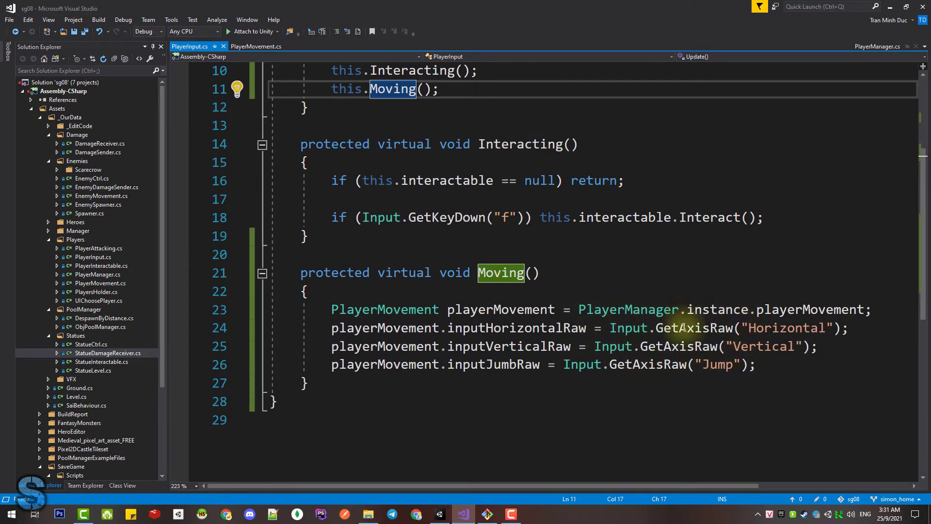
{"action": "left_click", "coordinate": [640, 364]}
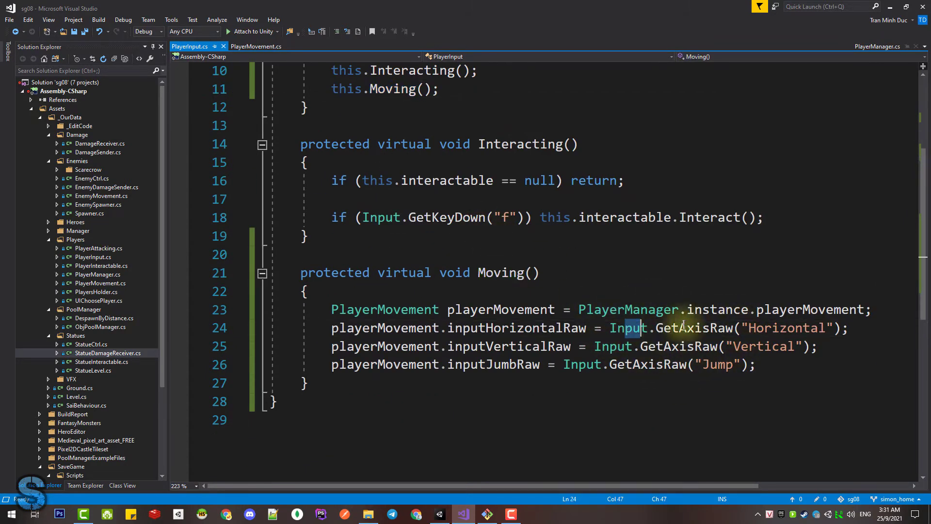
{"action": "left_click", "coordinate": [380, 325]}
{"action": "left_click", "coordinate": [378, 309]}
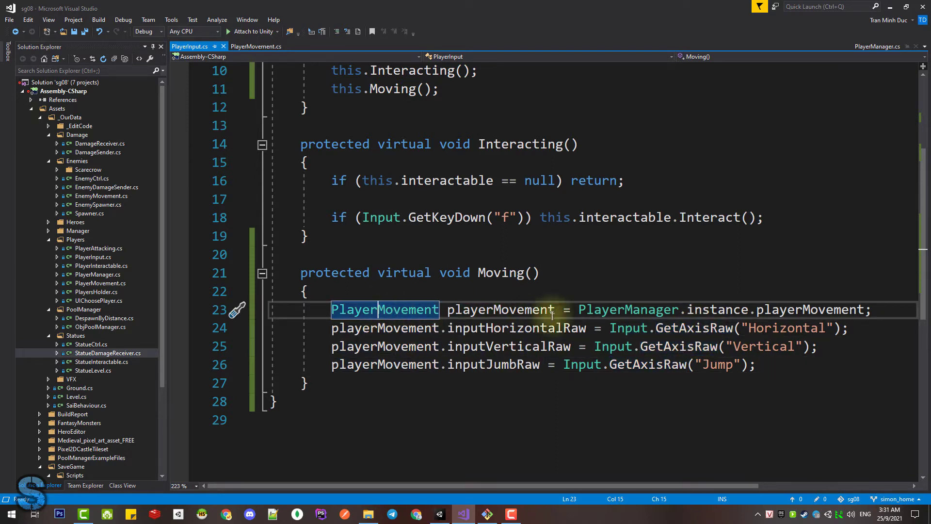
{"action": "left_click", "coordinate": [771, 309]}
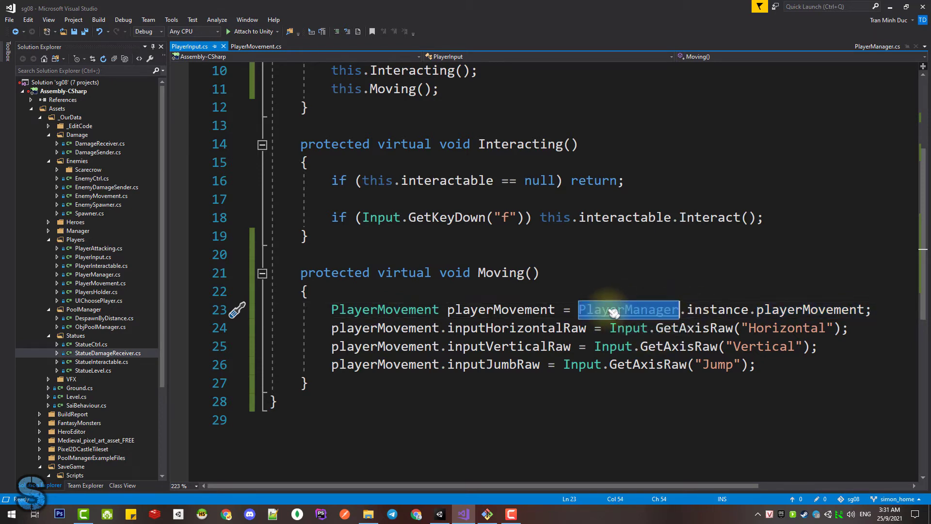
{"action": "left_click", "coordinate": [607, 310], "text": "ctrl"}
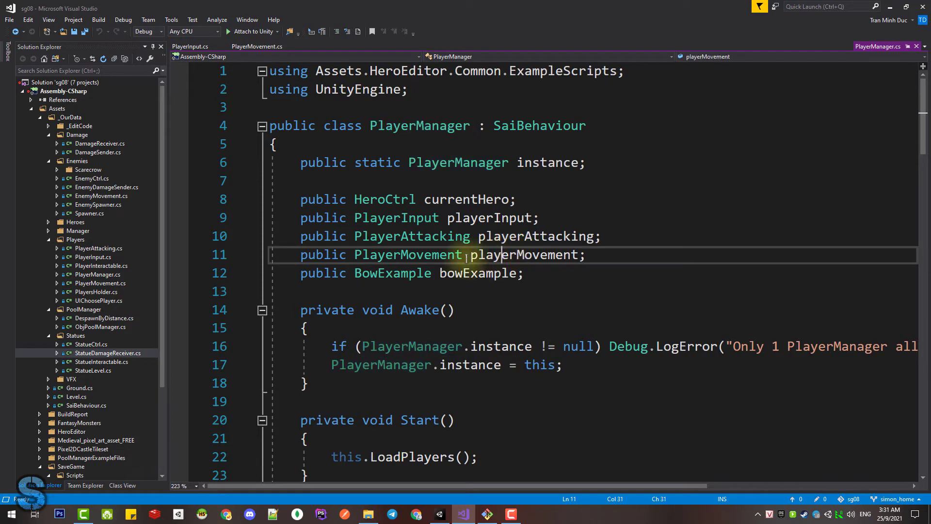
Select the playerMovement declaration and the horizontal, vertical and jump input lines in Moving.
{"action": "left_click", "coordinate": [212, 47]}
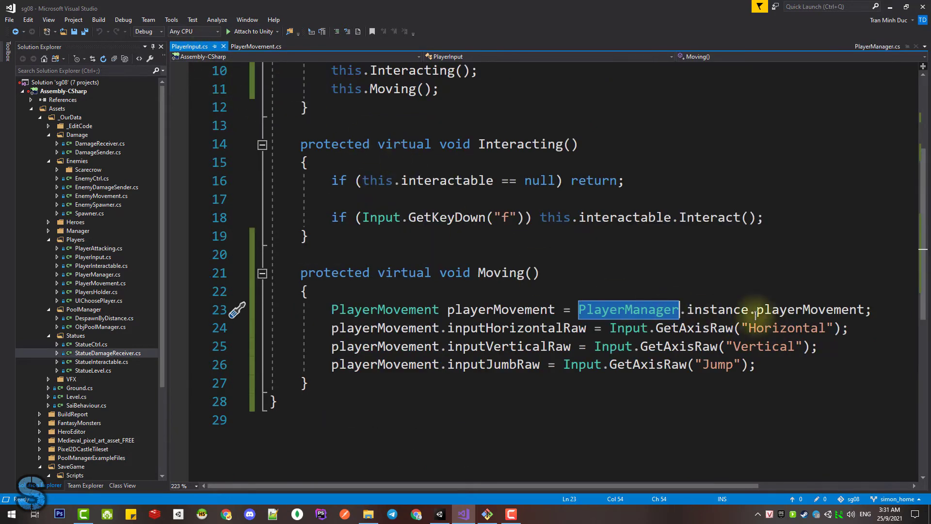
{"action": "left_click_drag", "start_coordinate": [563, 309], "coordinate": [347, 309]}
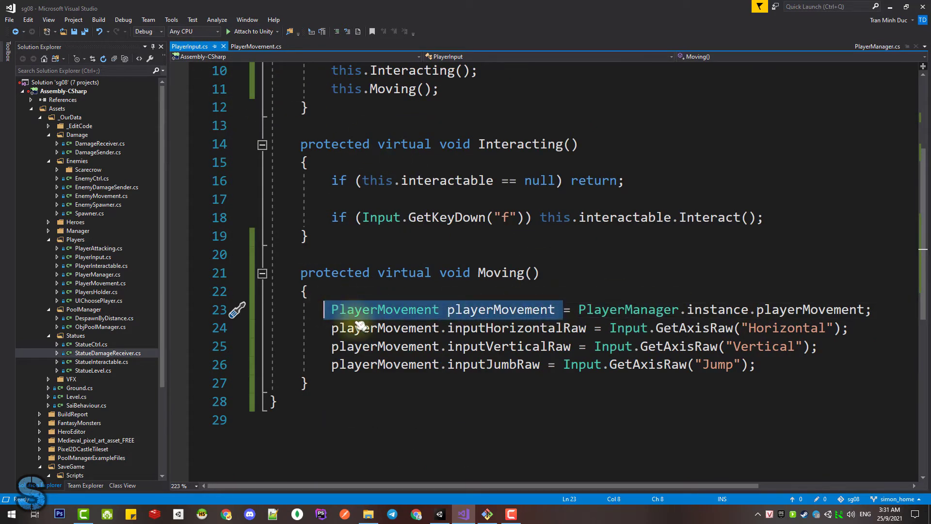
{"action": "left_click", "coordinate": [411, 345]}
{"action": "left_click", "coordinate": [491, 328]}
{"action": "left_click", "coordinate": [491, 347]}
{"action": "left_click", "coordinate": [493, 365]}
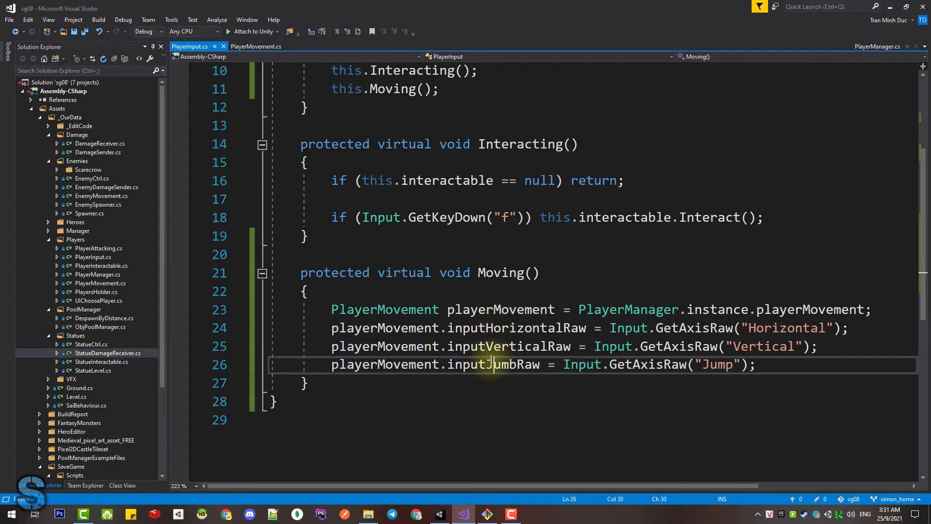
{"action": "left_click_drag", "start_coordinate": [455, 309], "coordinate": [578, 365]}
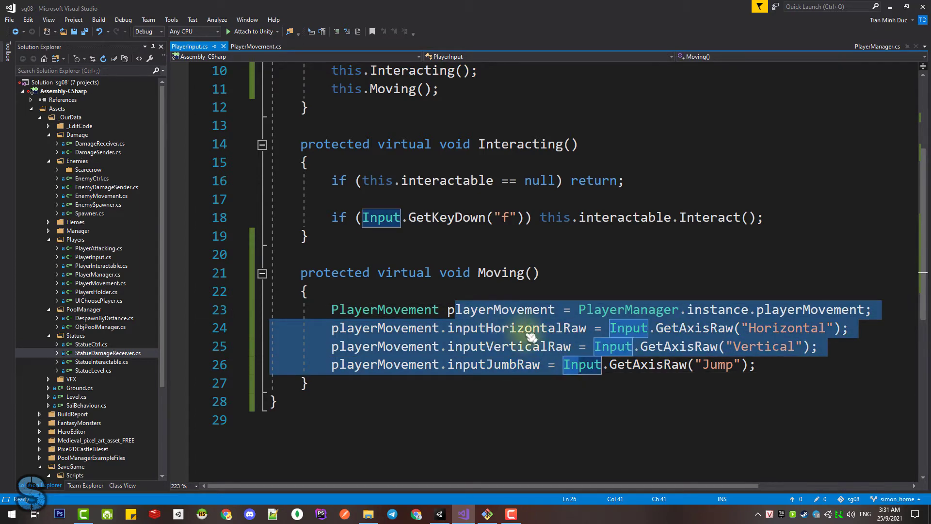
Compare PlayerMovement's commented lines 69–71 against Moving's input code and interact key check.
{"action": "left_click", "coordinate": [256, 47]}
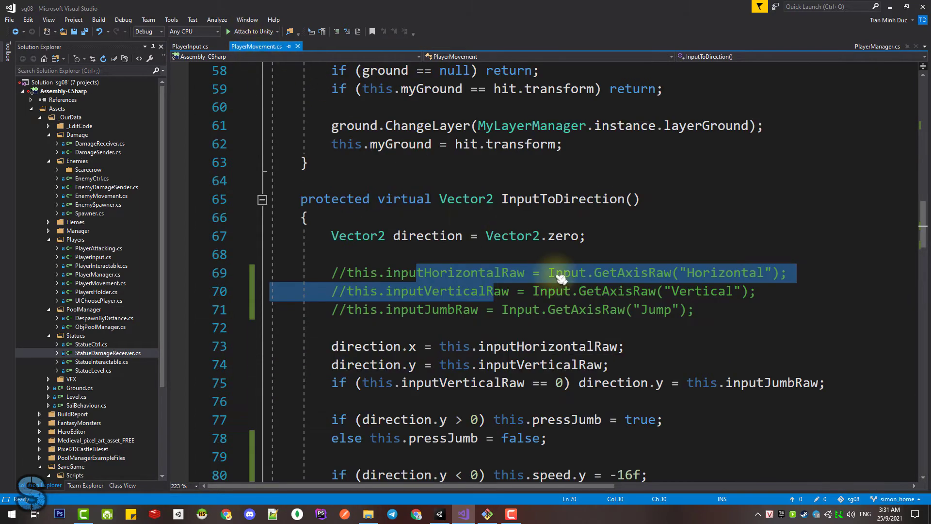
{"action": "left_click", "coordinate": [495, 272]}
{"action": "left_click_drag", "start_coordinate": [495, 272], "coordinate": [540, 309]}
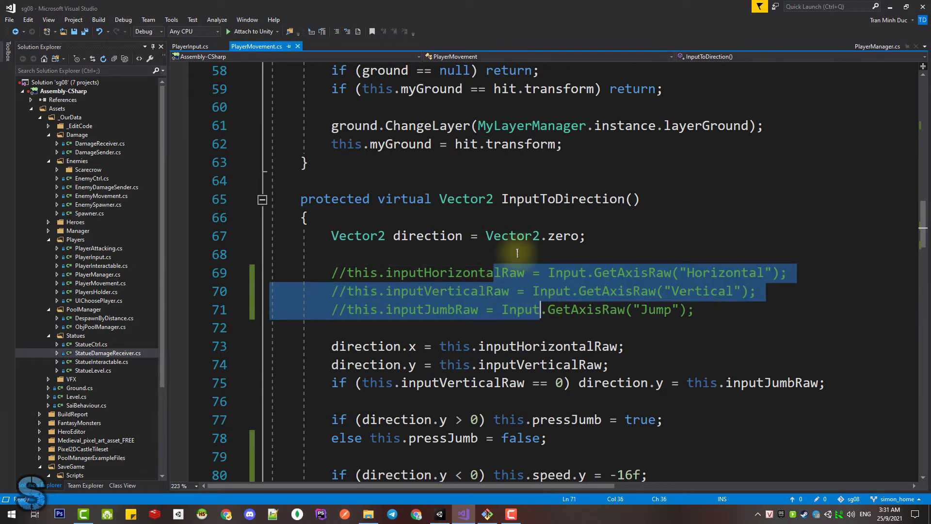
{"action": "left_click", "coordinate": [397, 251]}
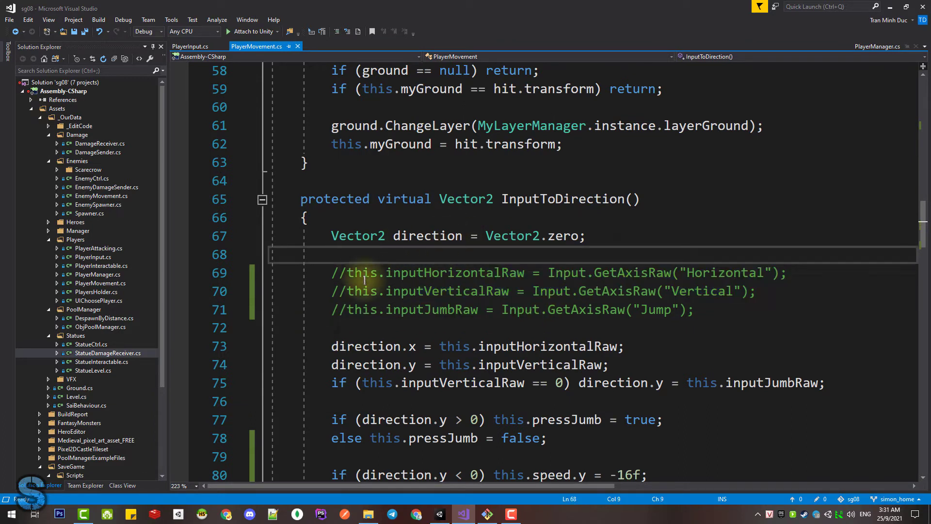
{"action": "left_click", "coordinate": [191, 46]}
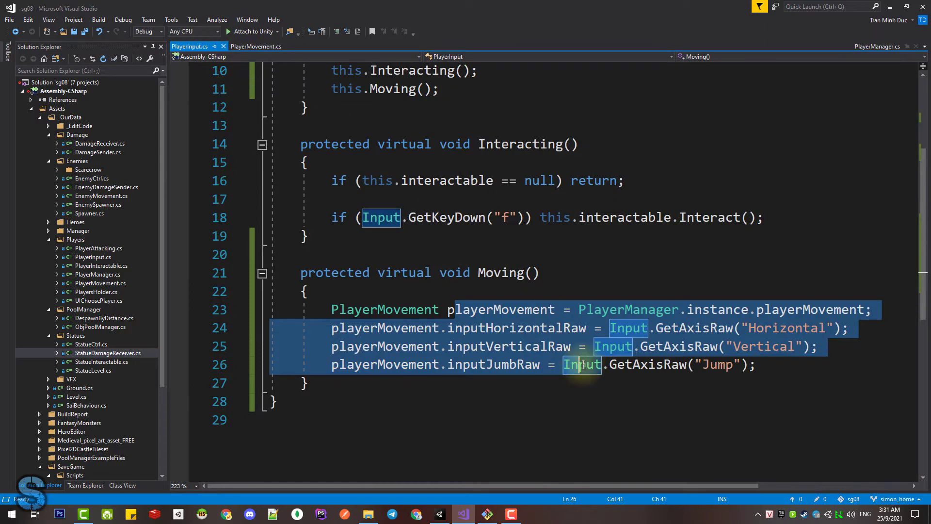
{"action": "left_click", "coordinate": [626, 328]}
{"action": "left_click", "coordinate": [630, 293]}
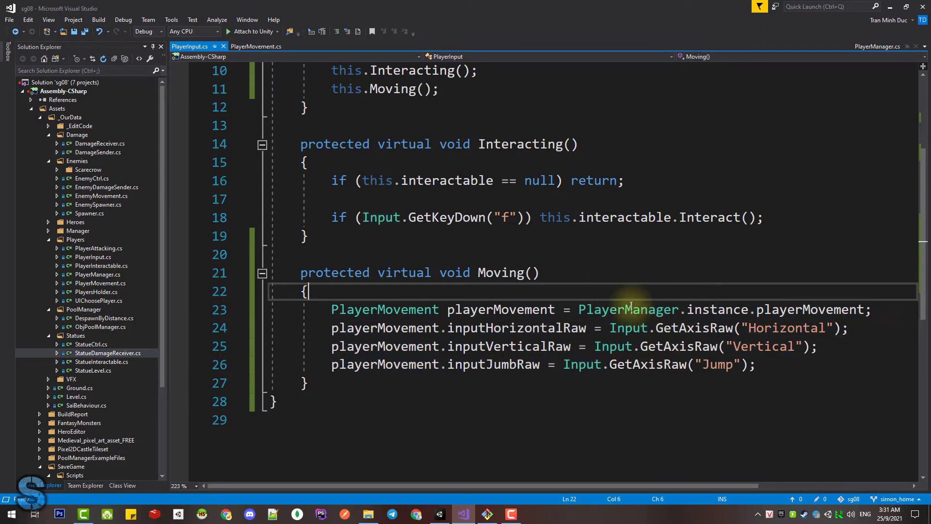
{"action": "scroll", "coordinate": [631, 306], "scroll_direction": "up", "scroll_amount": 1}
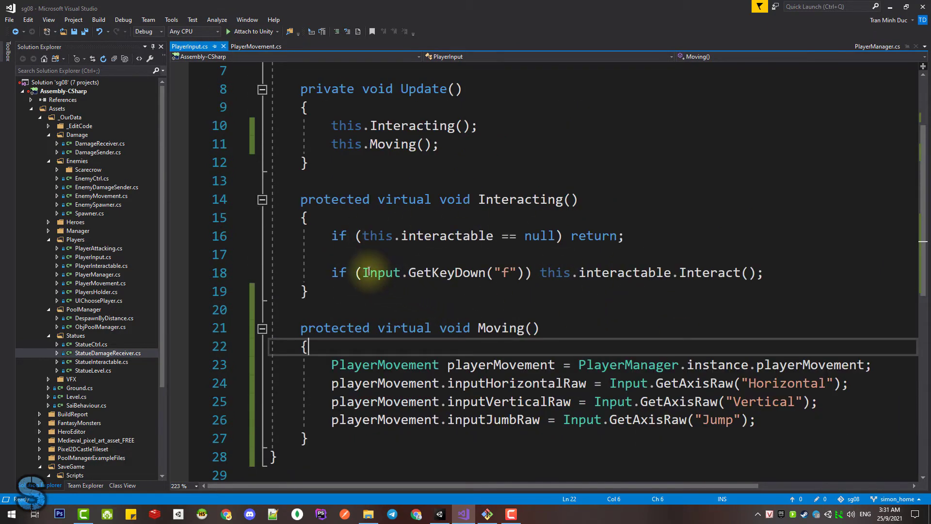
{"action": "left_click_drag", "start_coordinate": [361, 273], "coordinate": [404, 273]}
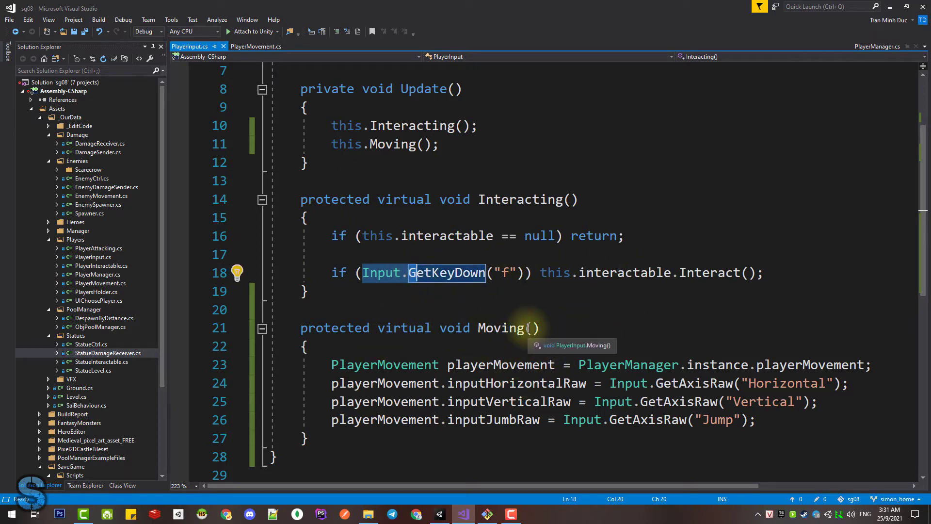
{"action": "left_click", "coordinate": [266, 48]}
{"action": "scroll", "coordinate": [620, 308], "scroll_direction": "down", "scroll_amount": 4}
{"action": "scroll", "coordinate": [620, 308], "scroll_direction": "up", "scroll_amount": 3}
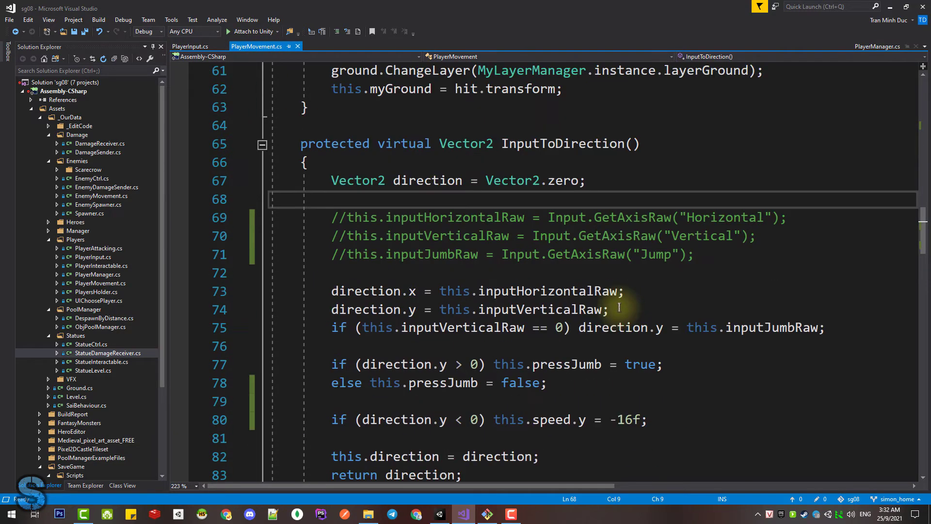
Switch to Unity, select TargetStatue1, and open its Statue Level component menu.
{"action": "left_click", "coordinate": [439, 517]}
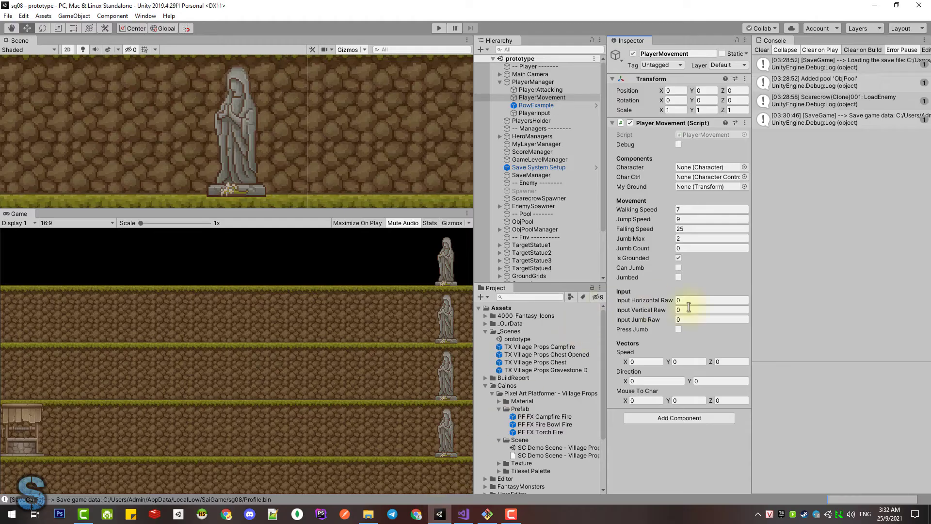
{"action": "left_click", "coordinate": [531, 246]}
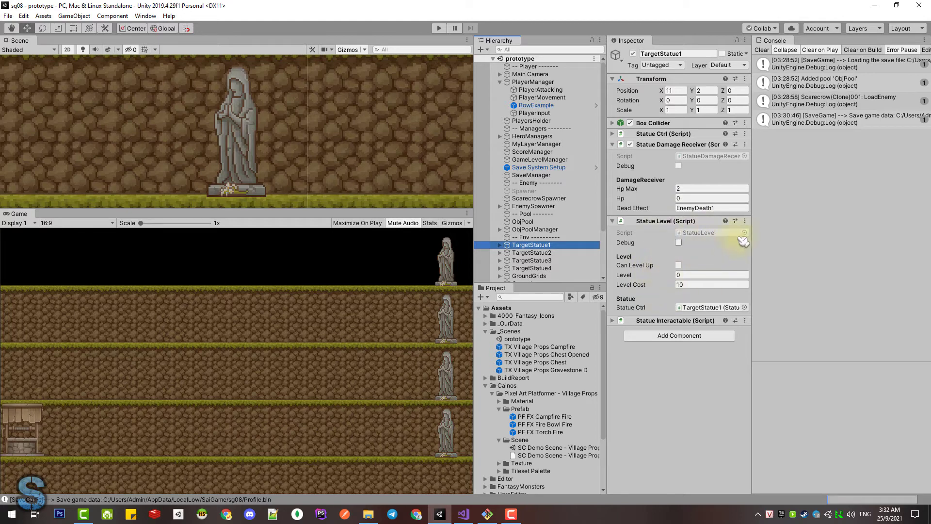
{"action": "left_click", "coordinate": [746, 221]}
Review and select the Up override in StatueLevel.cs.
{"action": "left_click", "coordinate": [772, 324]}
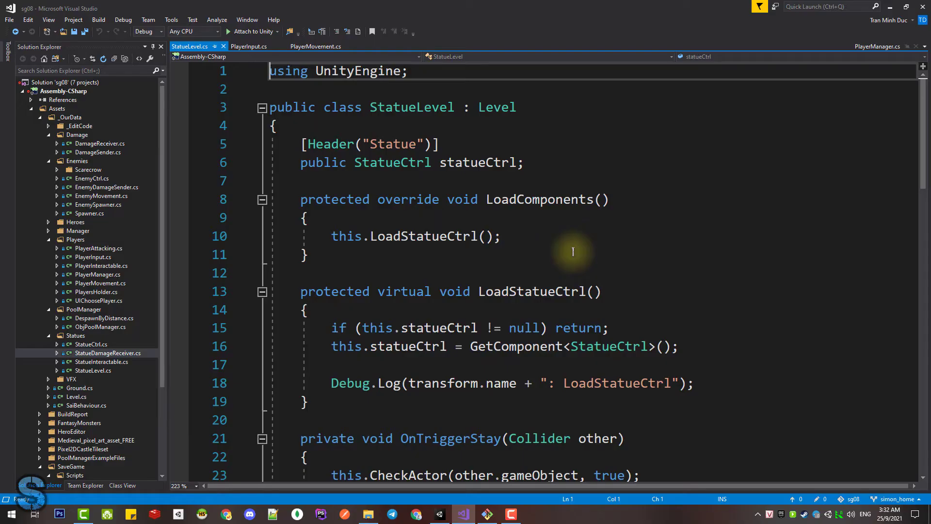
{"action": "scroll", "coordinate": [524, 264], "scroll_direction": "down", "scroll_amount": 6}
{"action": "scroll", "coordinate": [526, 266], "scroll_direction": "down", "scroll_amount": 3}
{"action": "scroll", "coordinate": [525, 267], "scroll_direction": "down", "scroll_amount": 4}
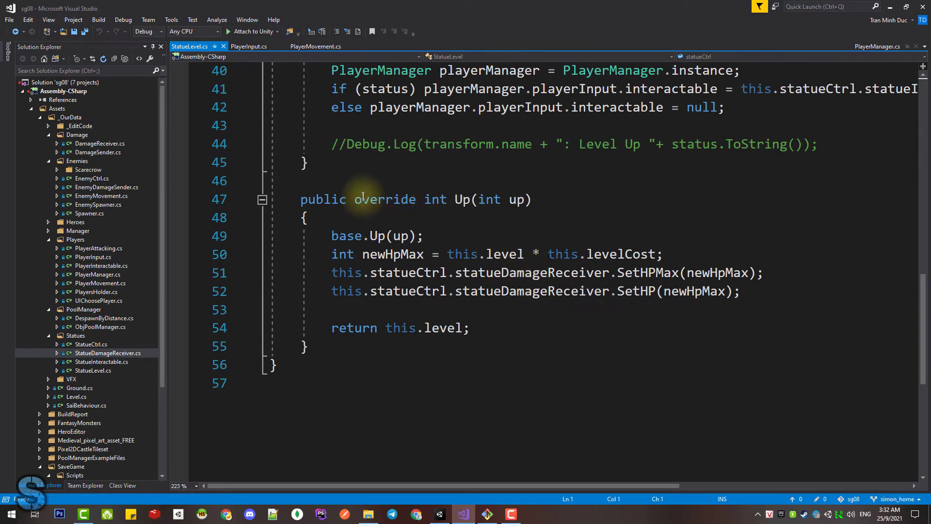
{"action": "left_click_drag", "start_coordinate": [331, 199], "coordinate": [431, 328]}
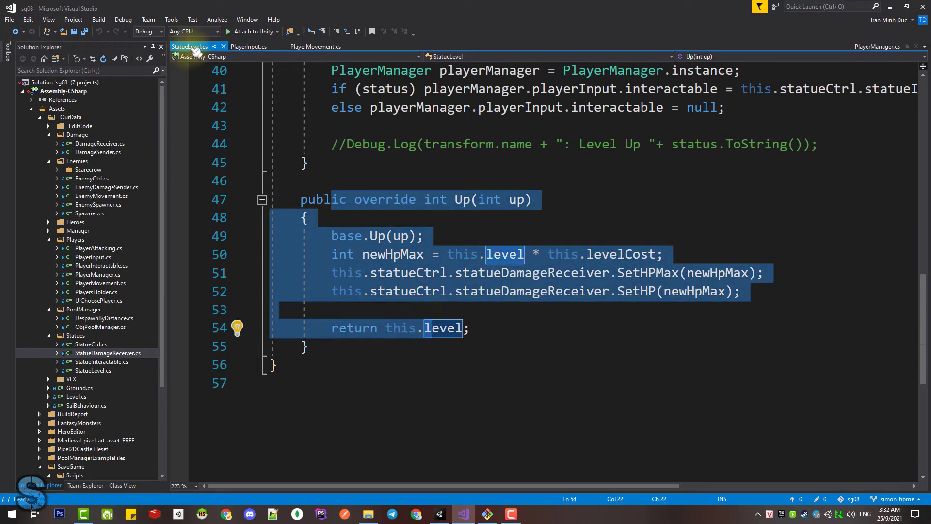
{"action": "scroll", "coordinate": [480, 194], "scroll_direction": "up", "scroll_amount": 13}
Inspect the base Up method's gold-cost check in Level.cs and keep Level.cs as a permanent tab.
{"action": "left_click", "coordinate": [497, 107], "text": "ctrl"}
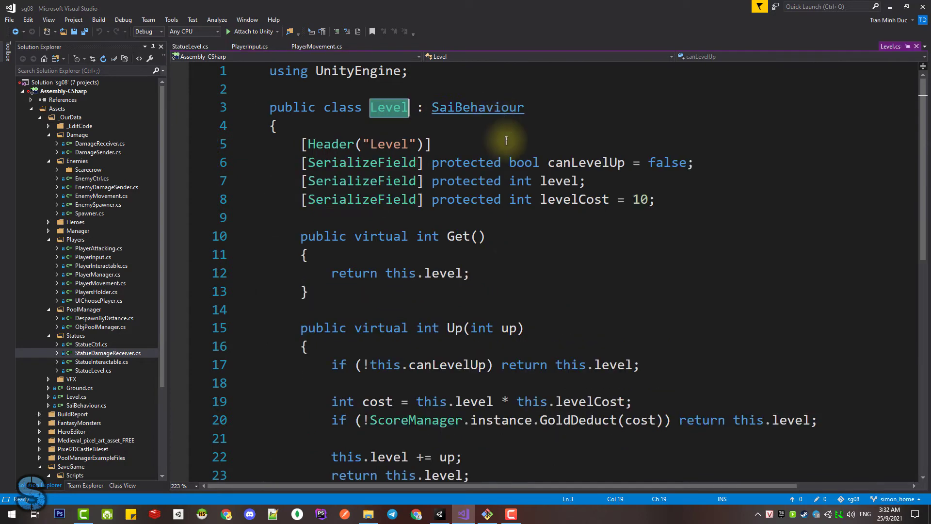
{"action": "scroll", "coordinate": [515, 243], "scroll_direction": "down", "scroll_amount": 6}
{"action": "scroll", "coordinate": [481, 211], "scroll_direction": "up", "scroll_amount": 3}
{"action": "left_click", "coordinate": [430, 163]}
{"action": "left_click", "coordinate": [440, 254]}
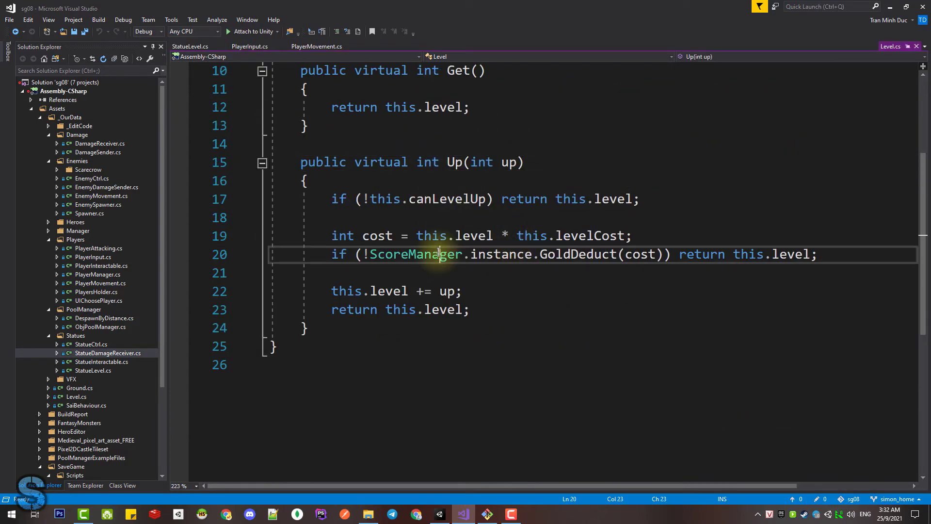
{"action": "left_click", "coordinate": [408, 279]}
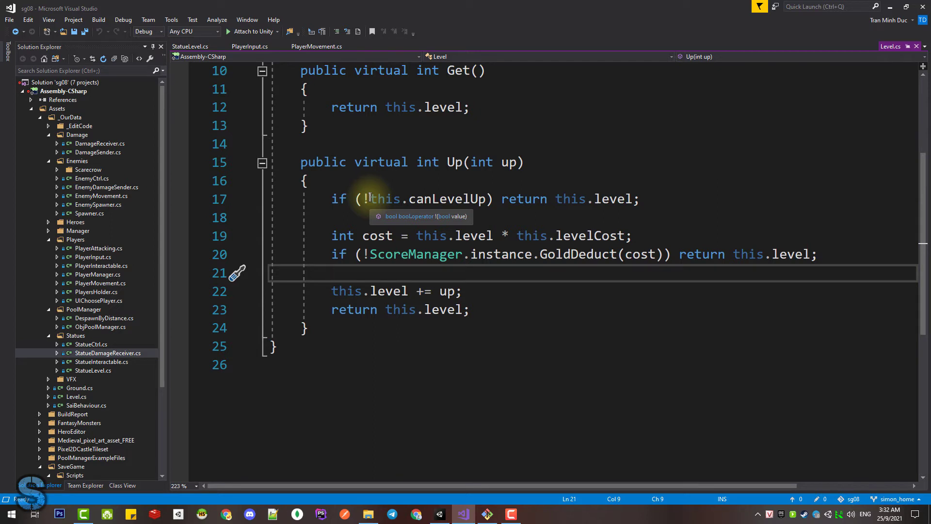
{"action": "left_click", "coordinate": [908, 46]}
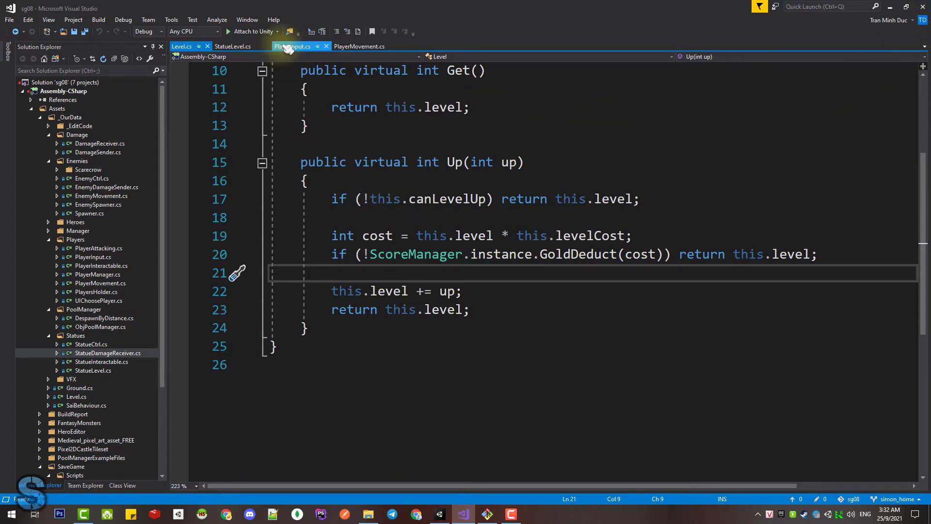
Close the PlayerInput.cs and PlayerMovement.cs tabs and locate StatueLevel's Up override.
{"action": "middle_click", "coordinate": [291, 46]}
{"action": "middle_click", "coordinate": [291, 46]}
{"action": "left_click", "coordinate": [232, 46]}
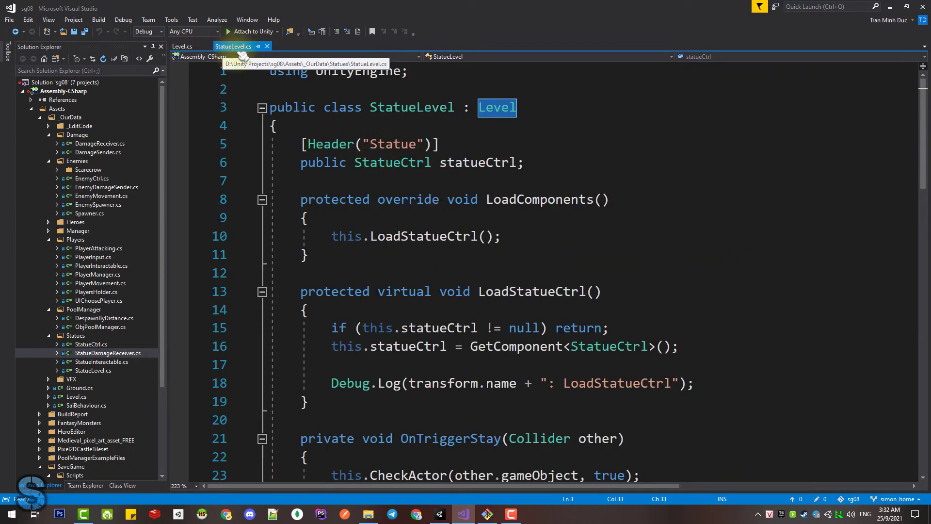
{"action": "left_click", "coordinate": [394, 107]}
{"action": "scroll", "coordinate": [524, 194], "scroll_direction": "down", "scroll_amount": 2}
{"action": "scroll", "coordinate": [521, 196], "scroll_direction": "down", "scroll_amount": 8}
{"action": "scroll", "coordinate": [519, 196], "scroll_direction": "down", "scroll_amount": 5}
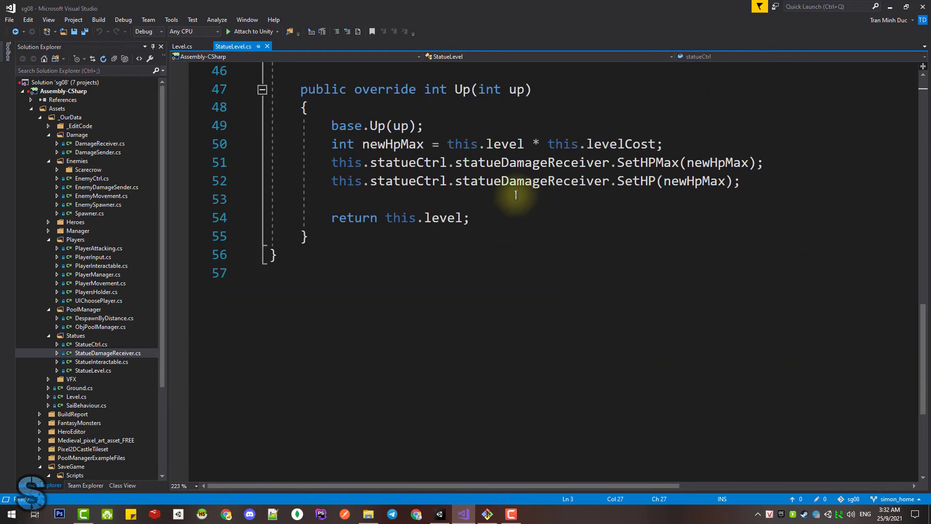
{"action": "left_click", "coordinate": [423, 90]}
{"action": "scroll", "coordinate": [398, 198], "scroll_direction": "up", "scroll_amount": 2}
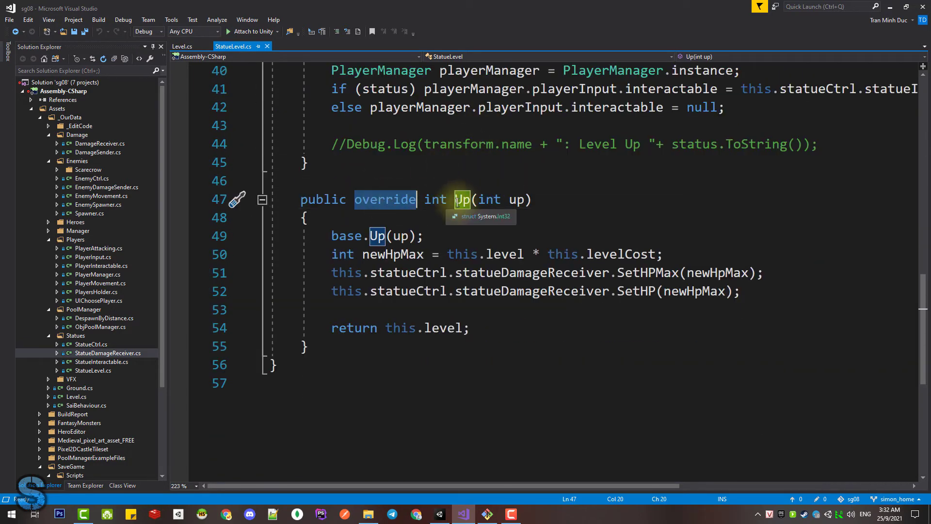
{"action": "left_click", "coordinate": [437, 238]}
Add a blank line after base.Up(up), compare with Level's Up body, and save StatueLevel.cs.
{"action": "key", "text": "Return"}
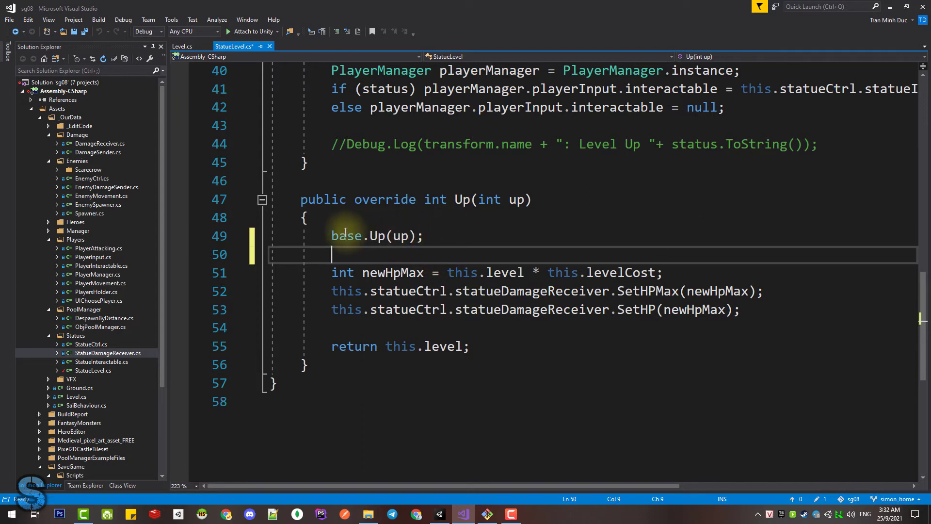
{"action": "left_click", "coordinate": [348, 236]}
{"action": "left_click_drag", "start_coordinate": [332, 236], "coordinate": [401, 235]}
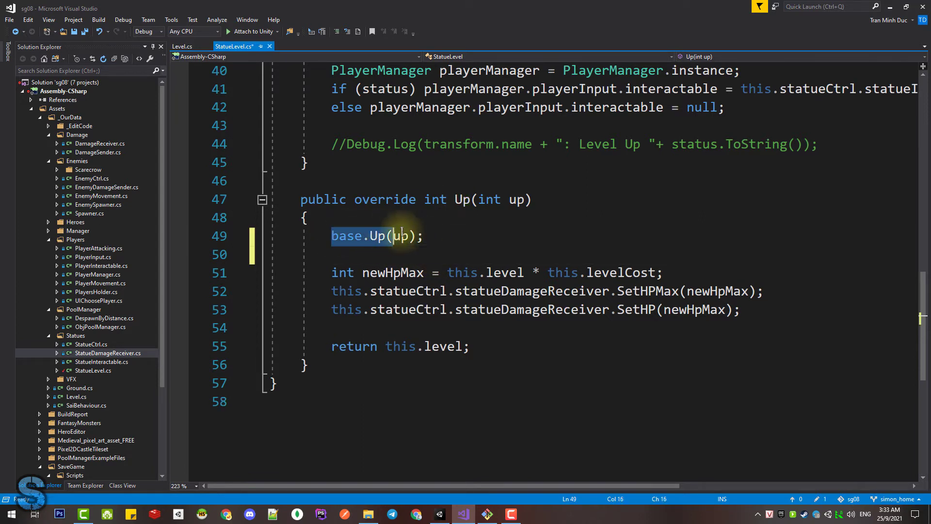
{"action": "left_click", "coordinate": [440, 237]}
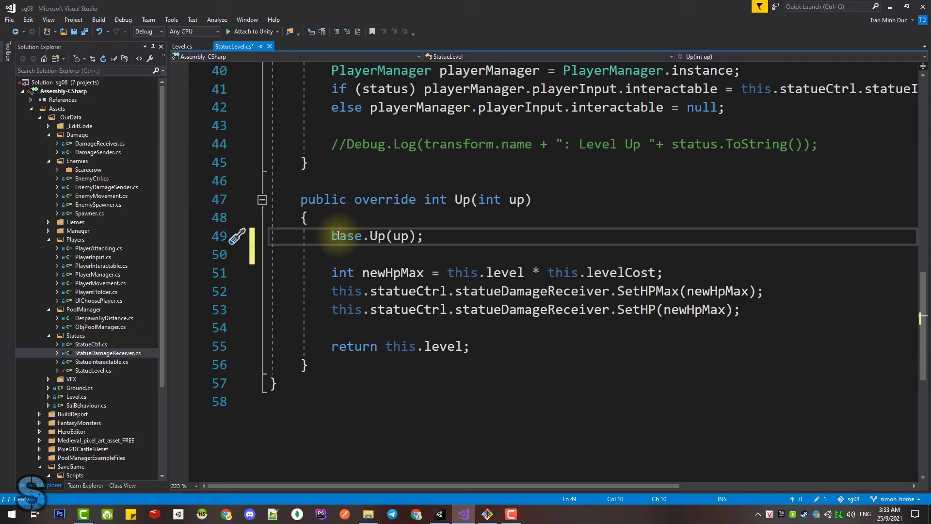
{"action": "left_click", "coordinate": [377, 237], "text": "ctrl"}
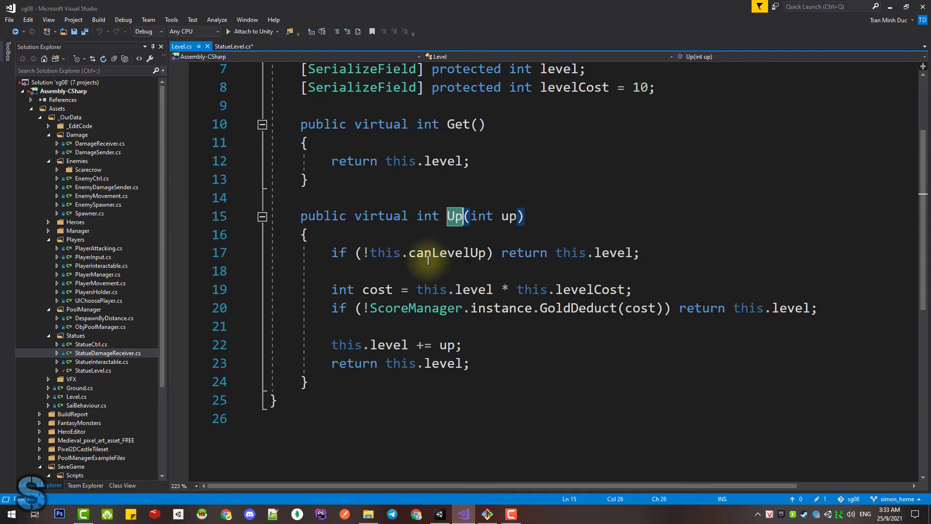
{"action": "left_click_drag", "start_coordinate": [347, 253], "coordinate": [471, 363]}
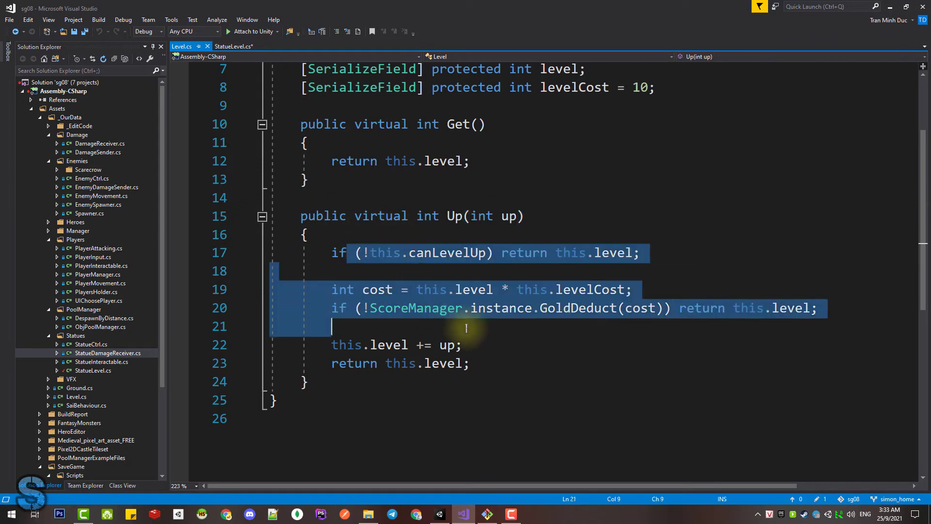
{"action": "left_click", "coordinate": [233, 46]}
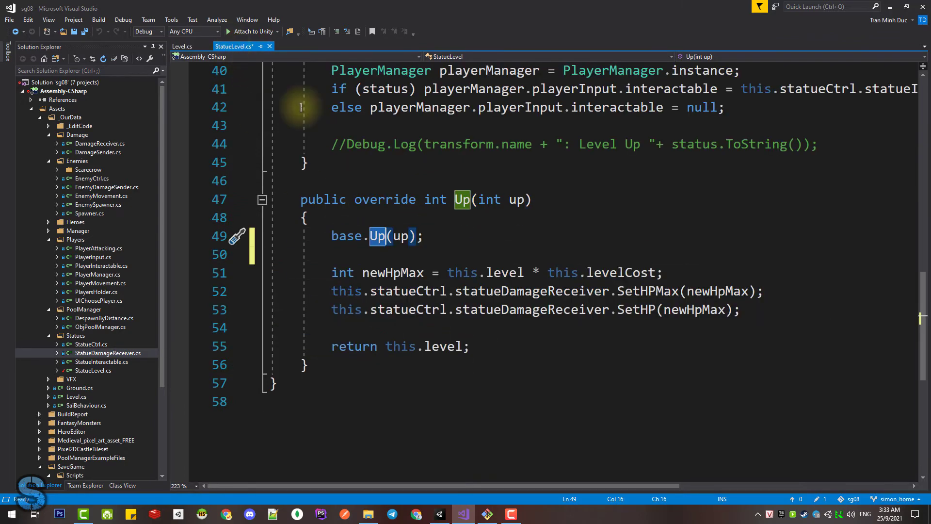
{"action": "key", "text": "ctrl+s"}
{"action": "left_click_drag", "start_coordinate": [336, 254], "coordinate": [484, 317]}
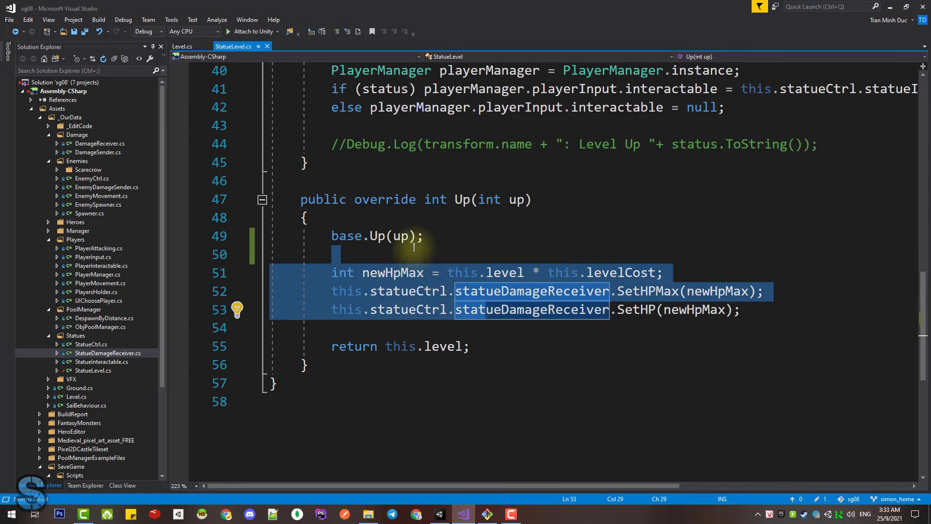
{"action": "left_click", "coordinate": [451, 251]}
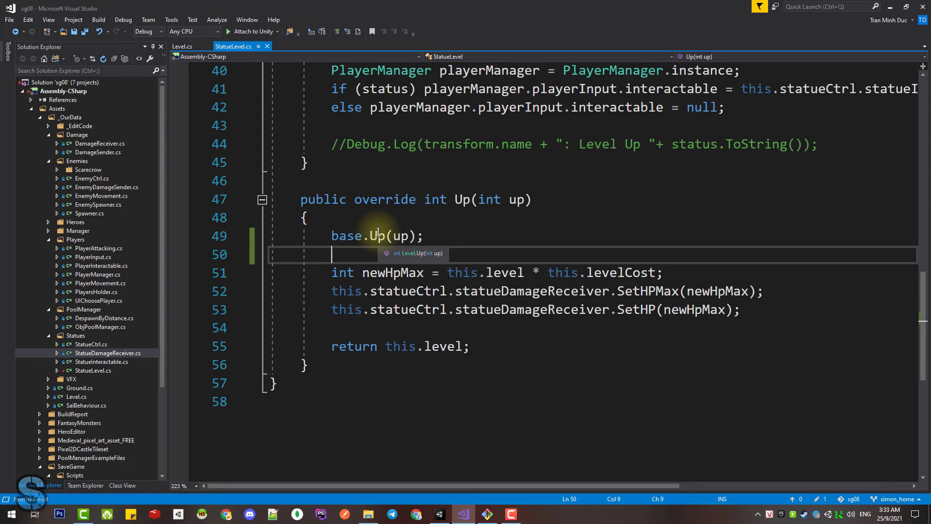
Copy Level.Up's body (lines 17–23) and paste it below base.Up(up) in the override.
{"action": "left_click", "coordinate": [384, 235]}
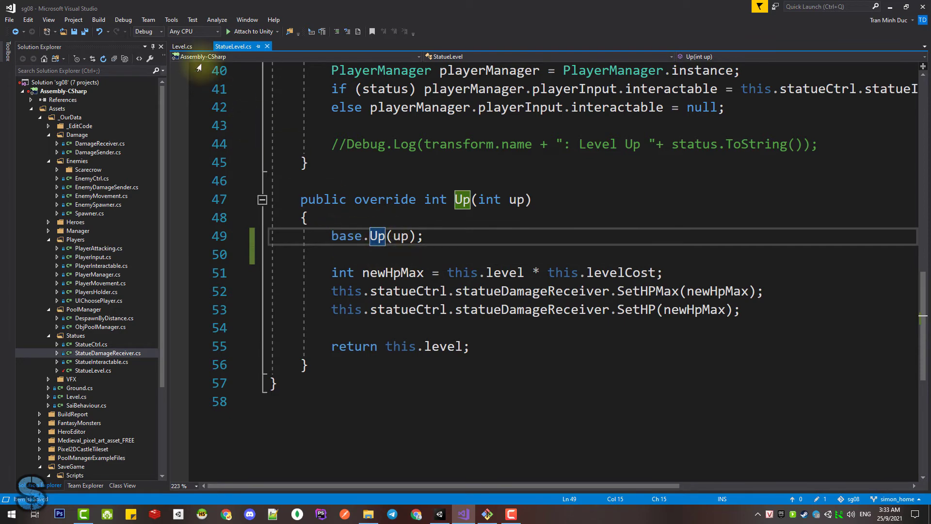
{"action": "key", "text": "F12"}
{"action": "left_click", "coordinate": [494, 359]}
{"action": "left_click_drag", "start_coordinate": [493, 360], "coordinate": [270, 253]}
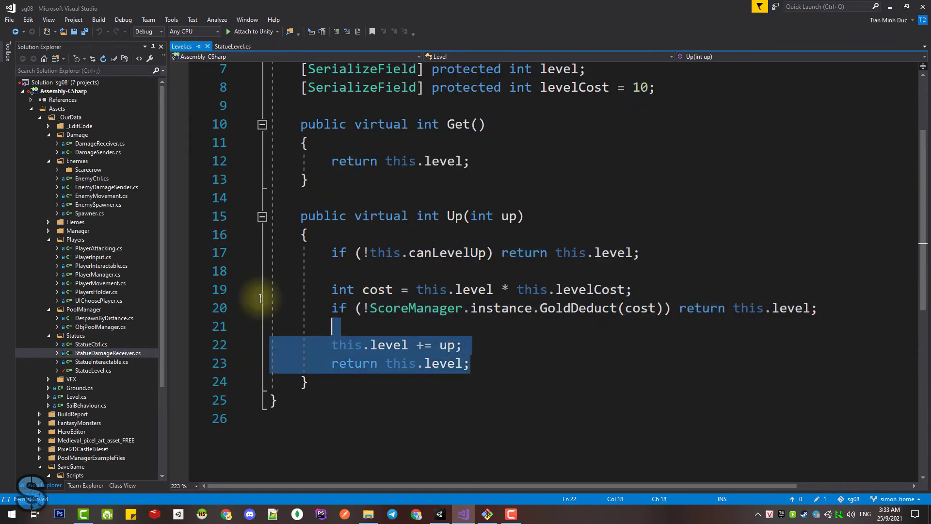
{"action": "key", "text": "ctrl+c"}
{"action": "left_click", "coordinate": [240, 47]}
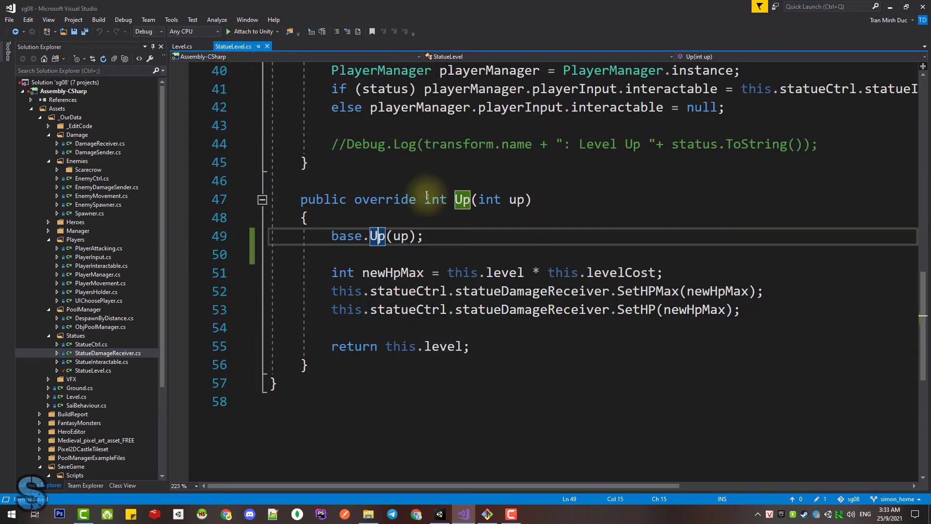
{"action": "left_click", "coordinate": [437, 236]}
{"action": "key", "text": "Return"}
{"action": "key", "text": "Return"}
{"action": "key", "text": "ctrl+v"}
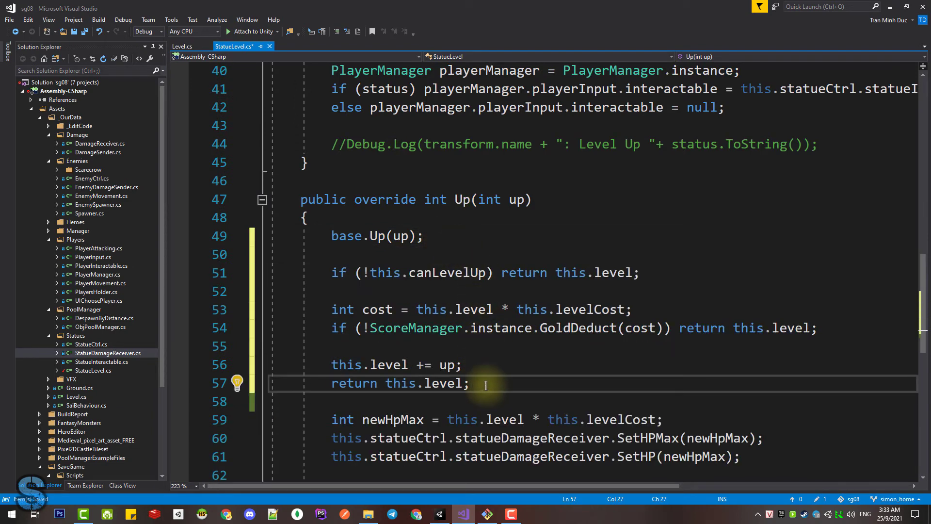
{"action": "key", "text": "shift+Home"}
{"action": "key", "text": "alt+Down"}
{"action": "key", "text": "alt+Down"}
{"action": "key", "text": "alt+Down"}
{"action": "left_click", "coordinate": [470, 370]}
{"action": "left_click_drag", "start_coordinate": [469, 370], "coordinate": [223, 261]}
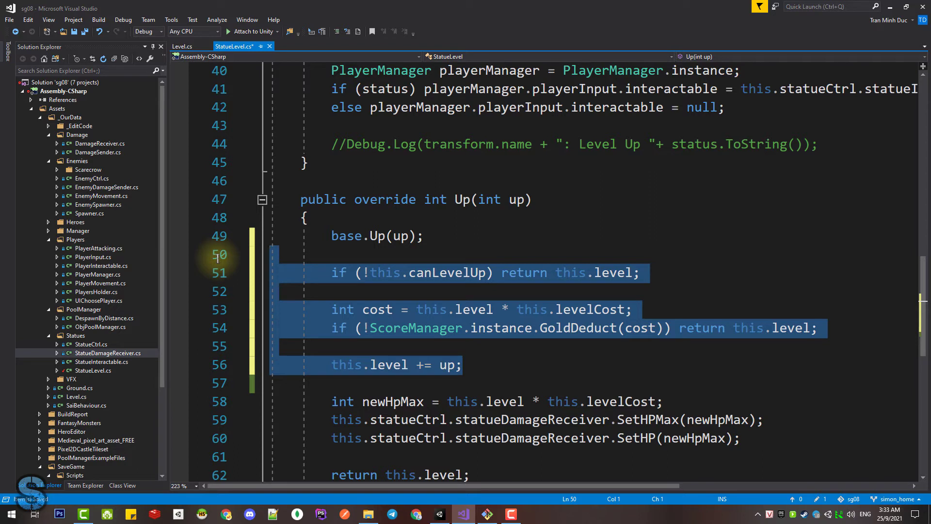
Delete the pasted block and blank line, keeping base.Up(up), and save StatueLevel.cs.
{"action": "left_click", "coordinate": [331, 236]}
{"action": "type", "text": "//"}
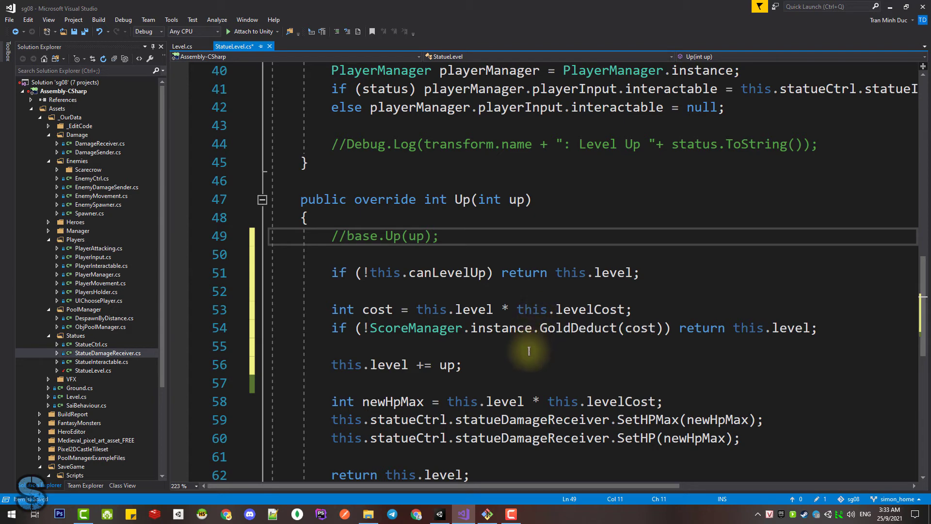
{"action": "left_click_drag", "start_coordinate": [481, 359], "coordinate": [272, 273]}
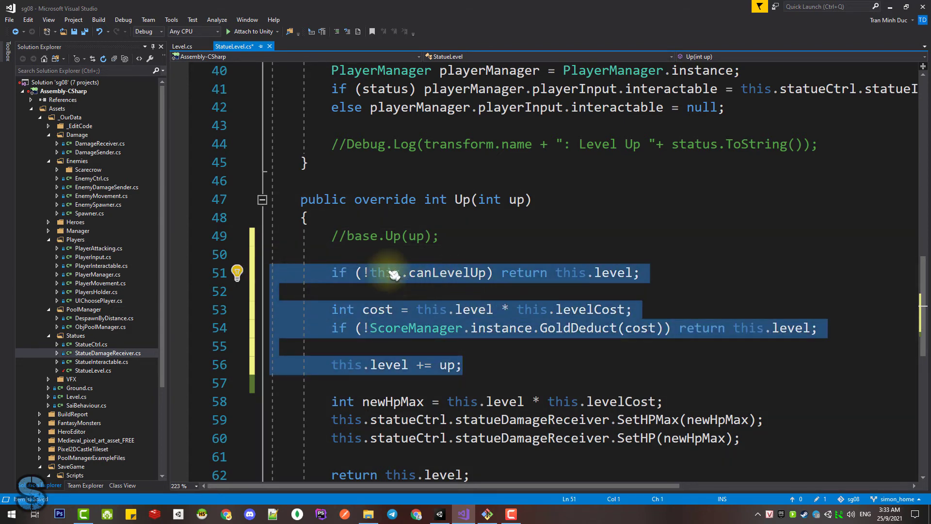
{"action": "left_click_drag", "start_coordinate": [332, 255], "coordinate": [465, 364]}
{"action": "key", "text": "Delete"}
{"action": "key", "text": "Delete"}
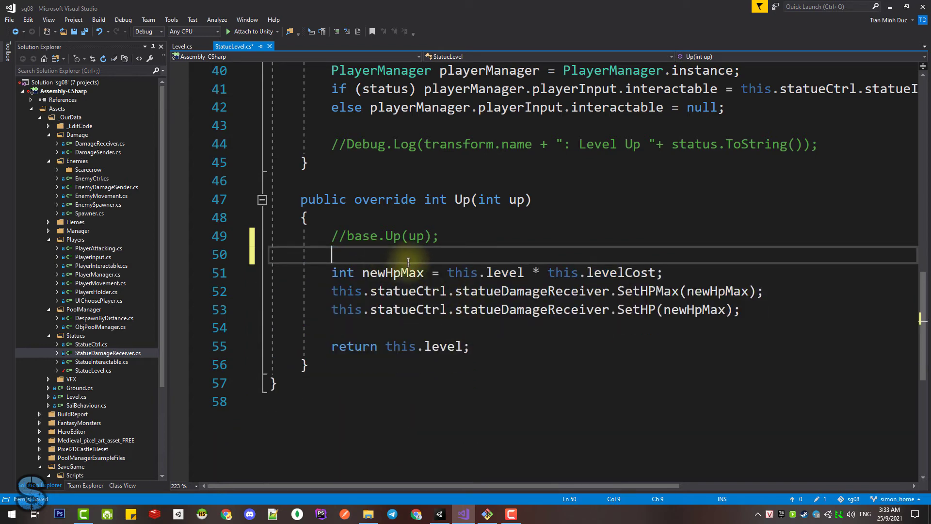
{"action": "left_click", "coordinate": [332, 236]}
{"action": "key", "text": "Delete"}
{"action": "key", "text": "Delete"}
{"action": "key", "text": "ctrl+s"}
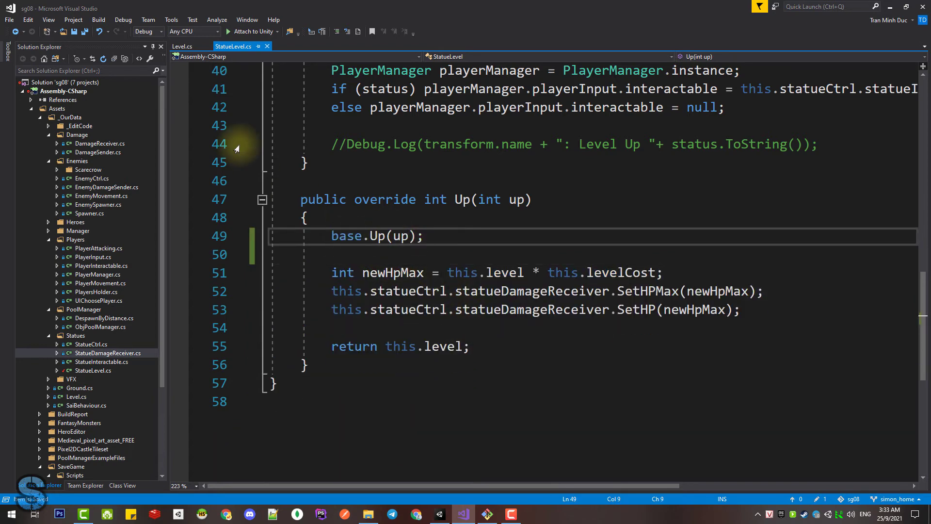
{"action": "left_click", "coordinate": [182, 46]}
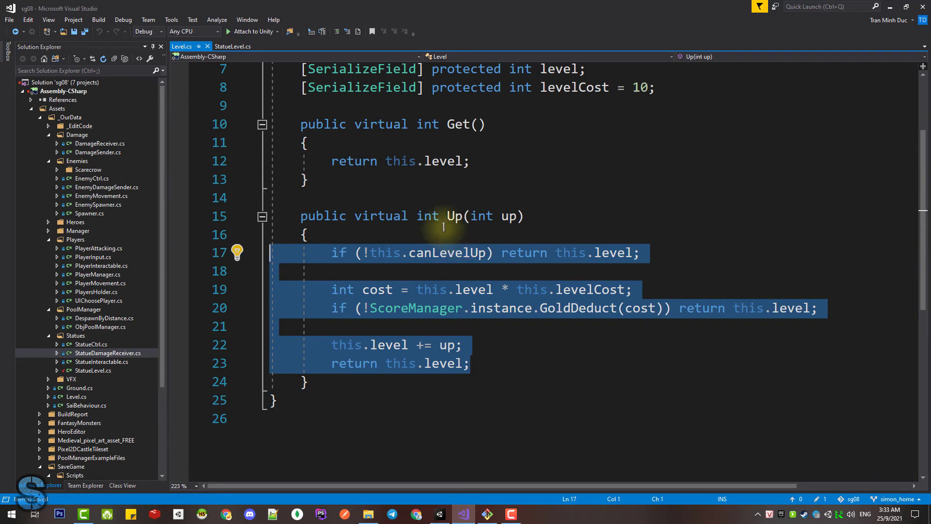
{"action": "left_click", "coordinate": [455, 215]}
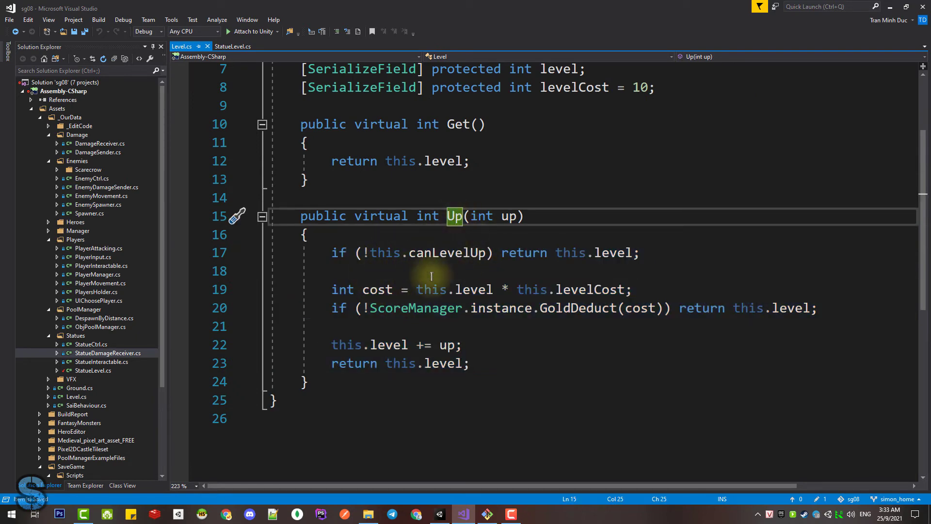
{"action": "left_click", "coordinate": [233, 46]}
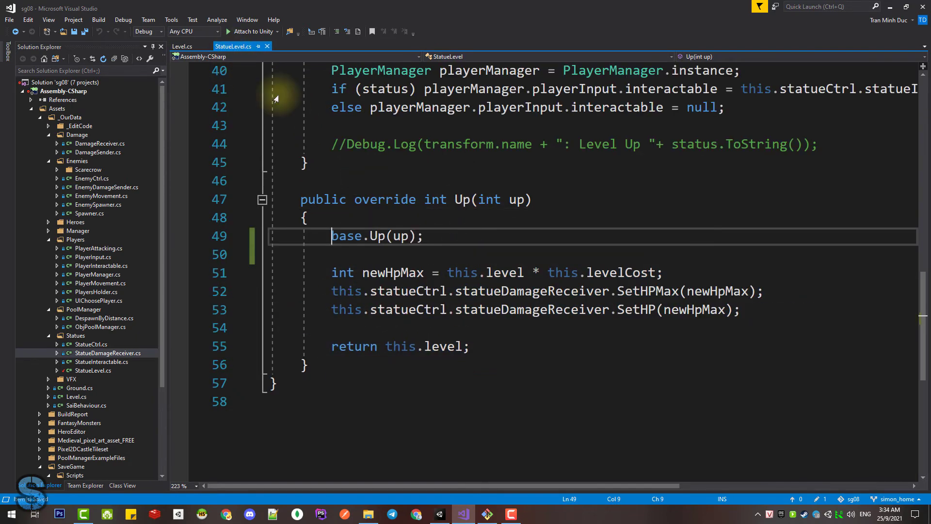
{"action": "left_click", "coordinate": [400, 236]}
{"action": "left_click", "coordinate": [376, 235]}
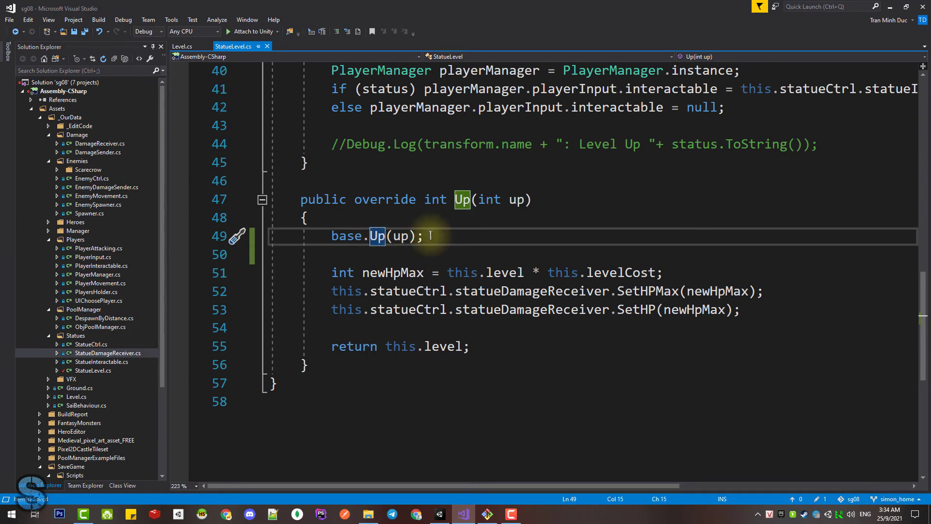
{"action": "left_click", "coordinate": [426, 273]}
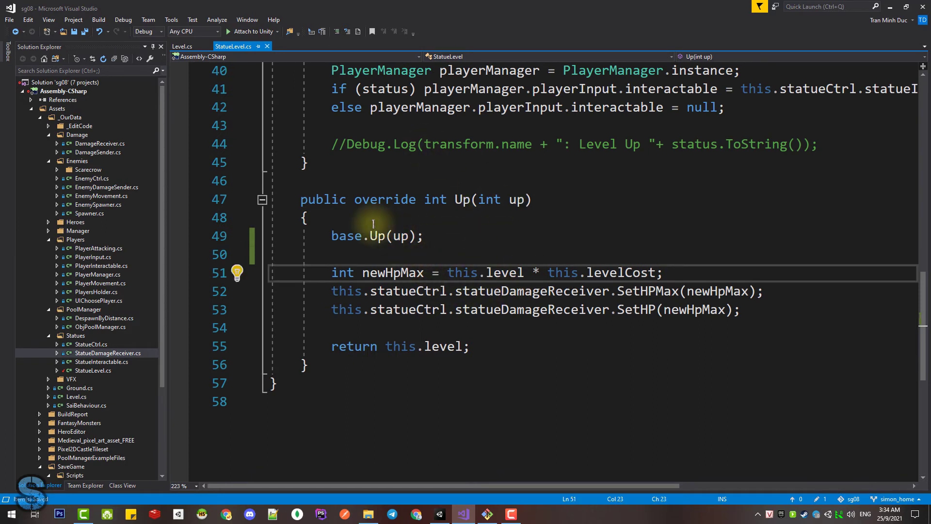
{"action": "left_click_drag", "start_coordinate": [363, 236], "coordinate": [394, 236]}
{"action": "left_click", "coordinate": [455, 273]}
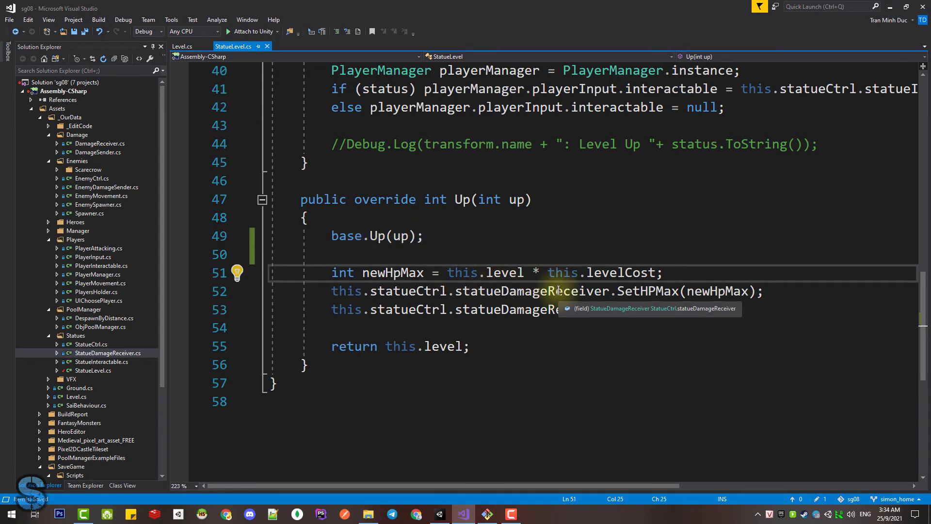
{"action": "double_click", "coordinate": [388, 273]}
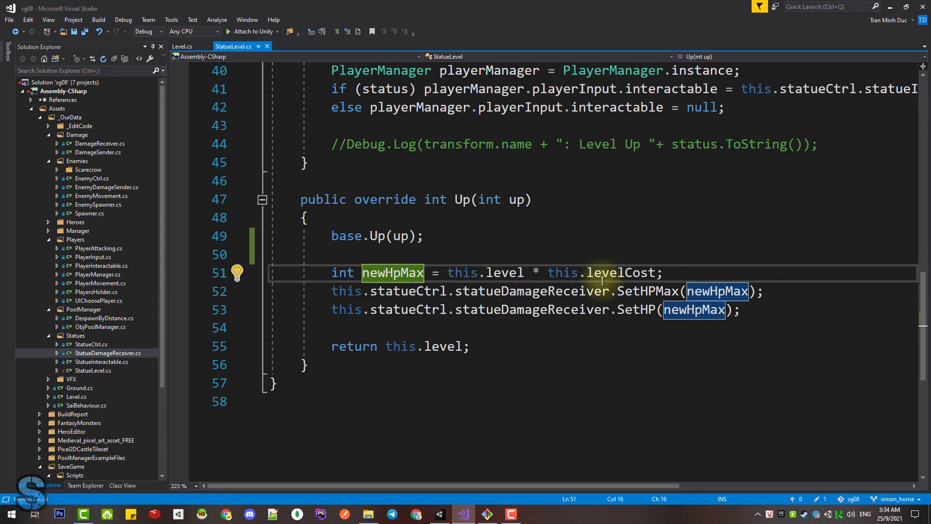
{"action": "left_click", "coordinate": [508, 273]}
Check levelCost is 10 in Level.cs while comparing it with StatueLevel's Up override.
{"action": "scroll", "coordinate": [626, 274], "scroll_direction": "up", "scroll_amount": 5}
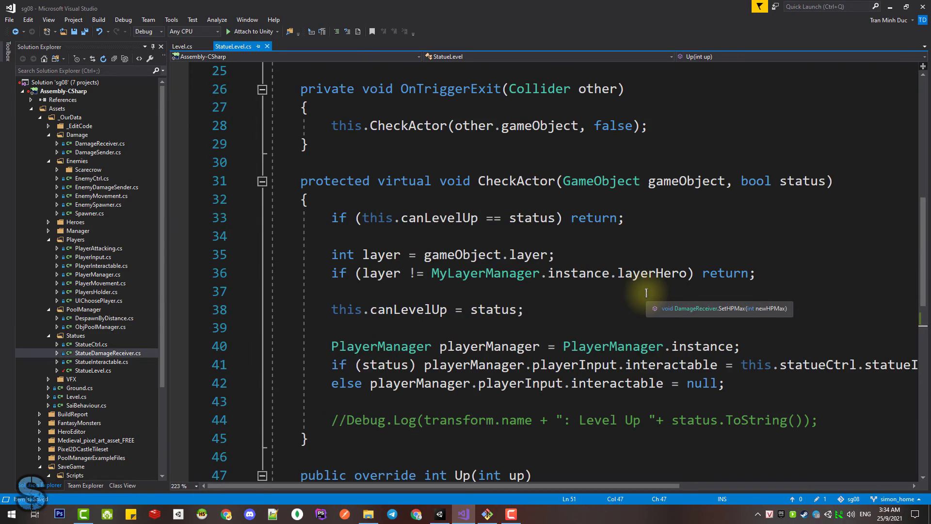
{"action": "scroll", "coordinate": [626, 275], "scroll_direction": "up", "scroll_amount": 5}
{"action": "scroll", "coordinate": [626, 274], "scroll_direction": "up", "scroll_amount": 3}
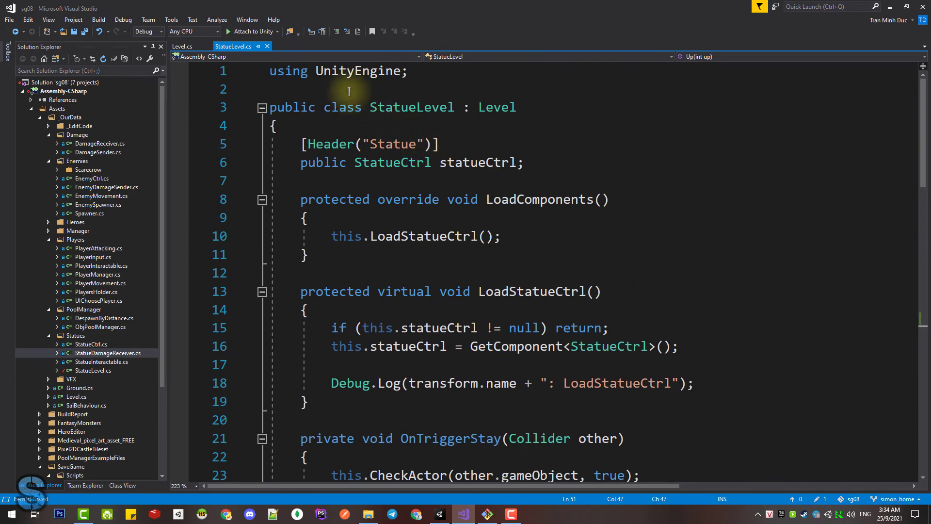
{"action": "left_click", "coordinate": [182, 46]}
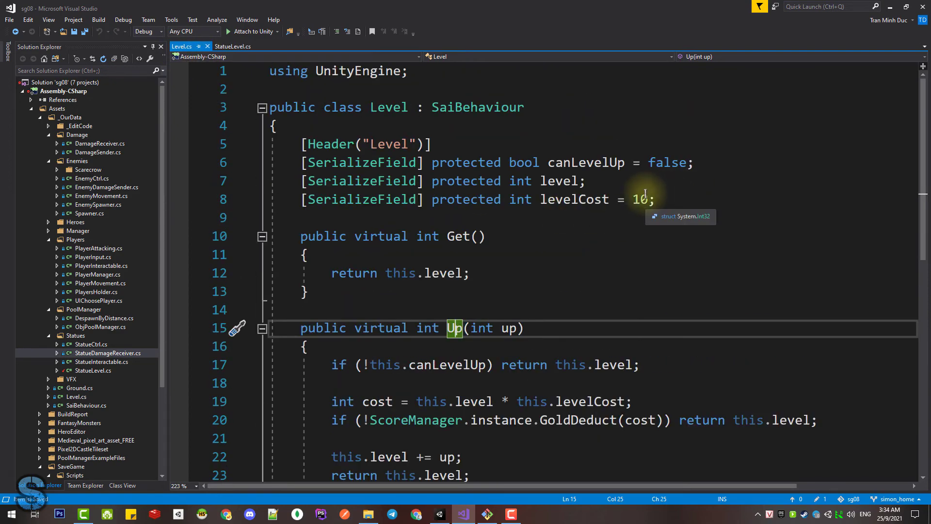
{"action": "left_click", "coordinate": [232, 46]}
{"action": "scroll", "coordinate": [537, 278], "scroll_direction": "down", "scroll_amount": 7}
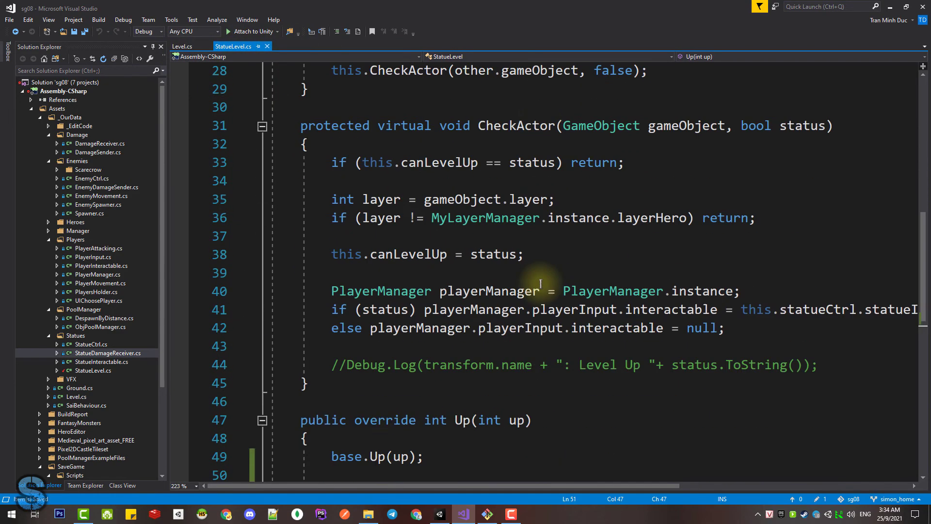
{"action": "scroll", "coordinate": [533, 279], "scroll_direction": "down", "scroll_amount": 2}
{"action": "scroll", "coordinate": [582, 281], "scroll_direction": "down", "scroll_amount": 3}
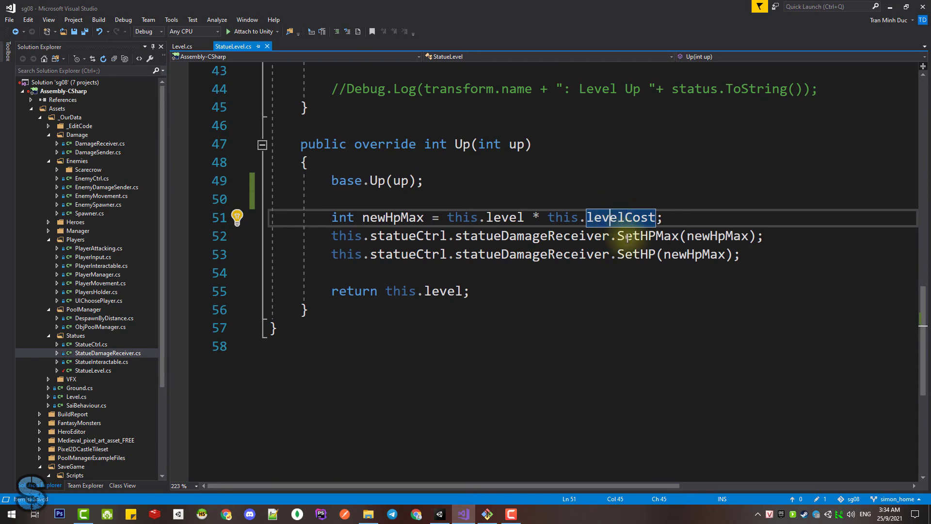
{"action": "scroll", "coordinate": [627, 237], "scroll_direction": "up", "scroll_amount": 1}
{"action": "left_click", "coordinate": [182, 46]}
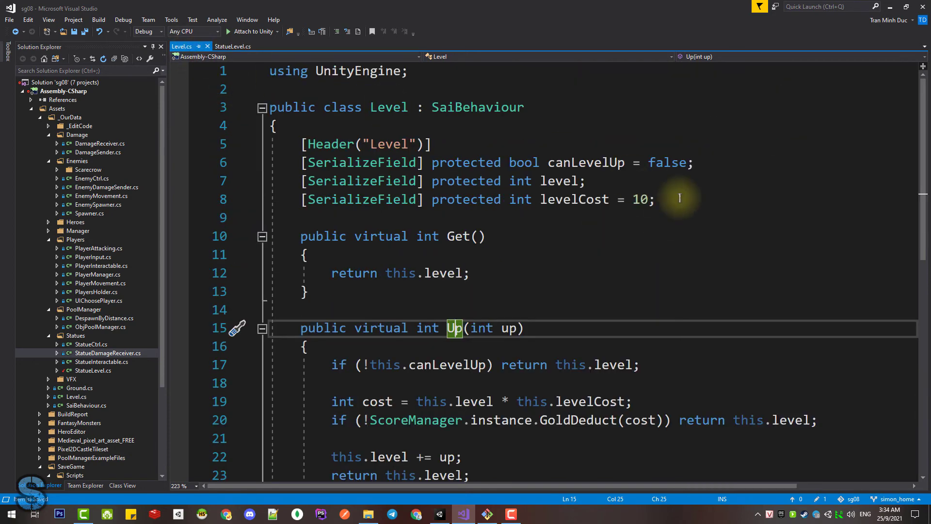
{"action": "left_click", "coordinate": [233, 46]}
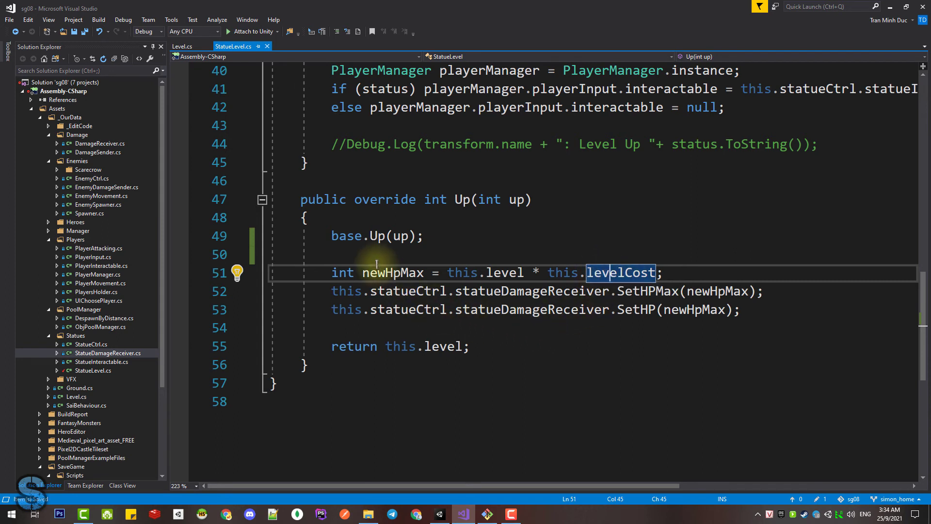
Trace newHpMax, statueCtrl and statueDamageReceiver usages, then jump to SetHPMax in DamageReceiver.cs.
{"action": "left_click", "coordinate": [386, 274]}
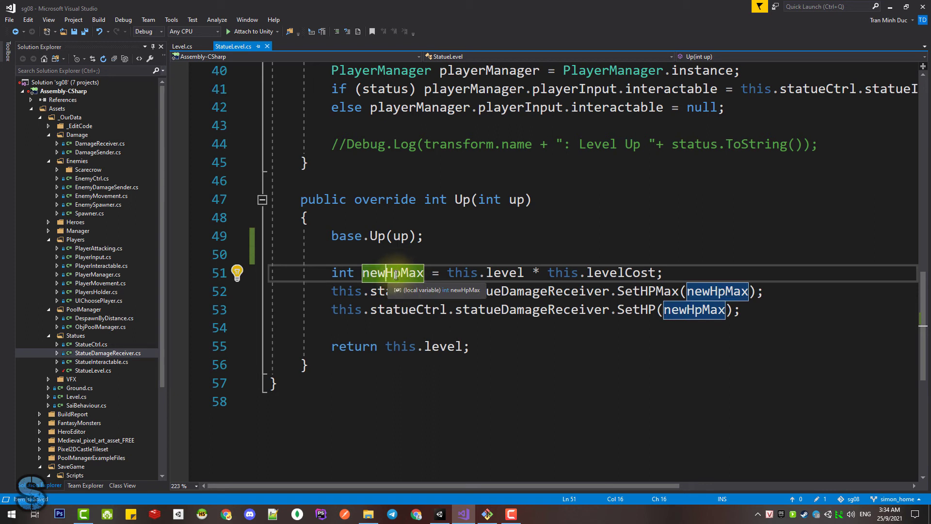
{"action": "left_click", "coordinate": [640, 310]}
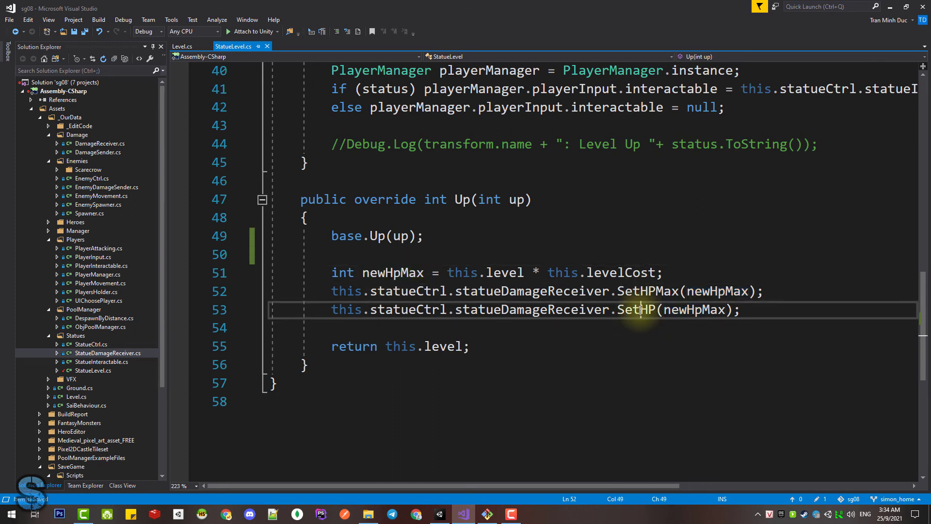
{"action": "left_click", "coordinate": [641, 291]}
{"action": "left_click", "coordinate": [487, 291]}
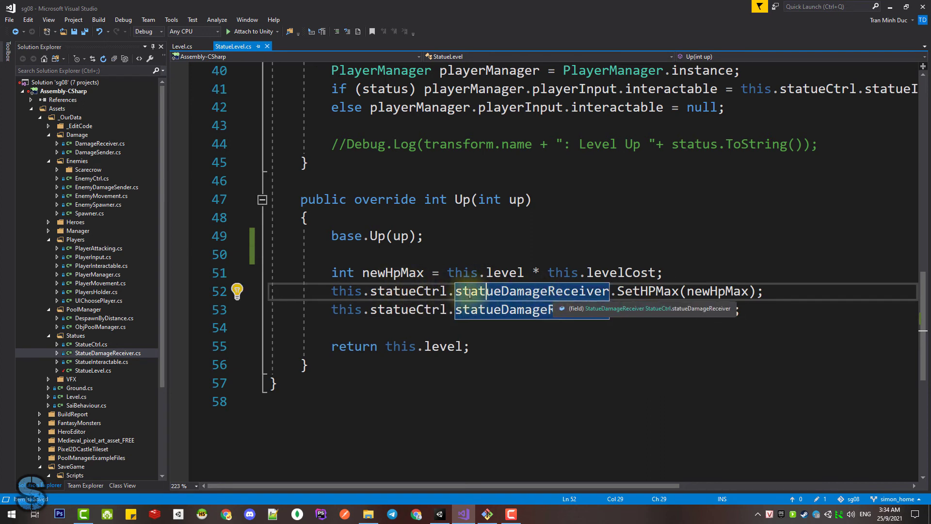
{"action": "left_click", "coordinate": [410, 291]}
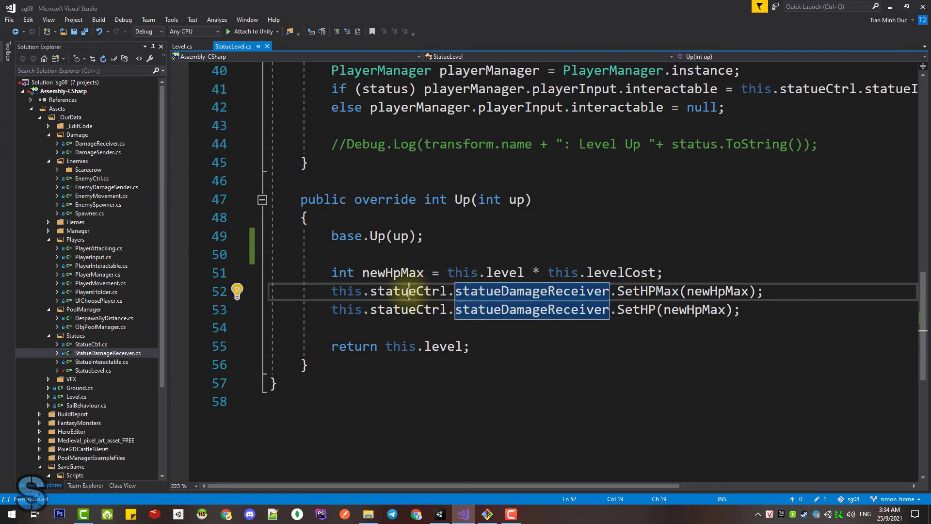
{"action": "left_click", "coordinate": [490, 290]}
{"action": "left_click", "coordinate": [647, 291]}
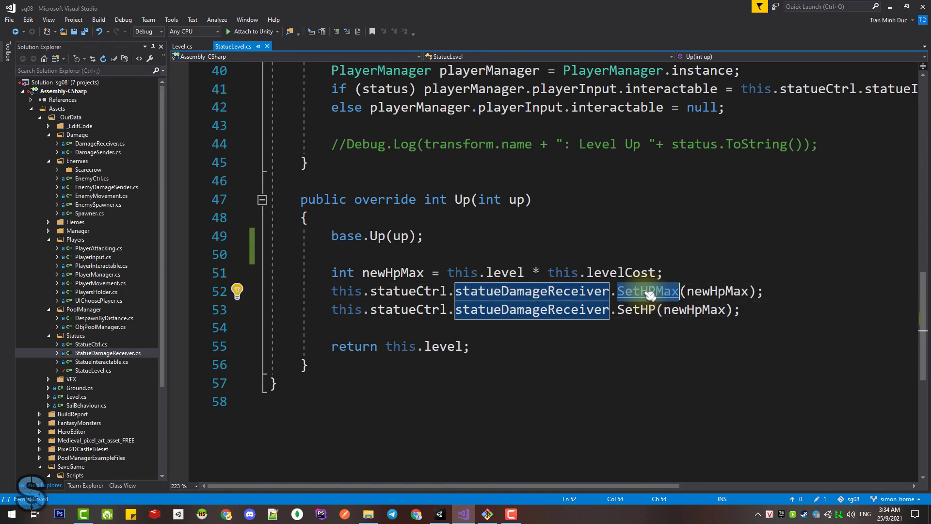
{"action": "left_click", "coordinate": [648, 291], "text": "ctrl"}
Inspect SetHPMax in DamageReceiver.cs, where hpMax is assigned from newHPMax.
{"action": "left_click", "coordinate": [594, 271]}
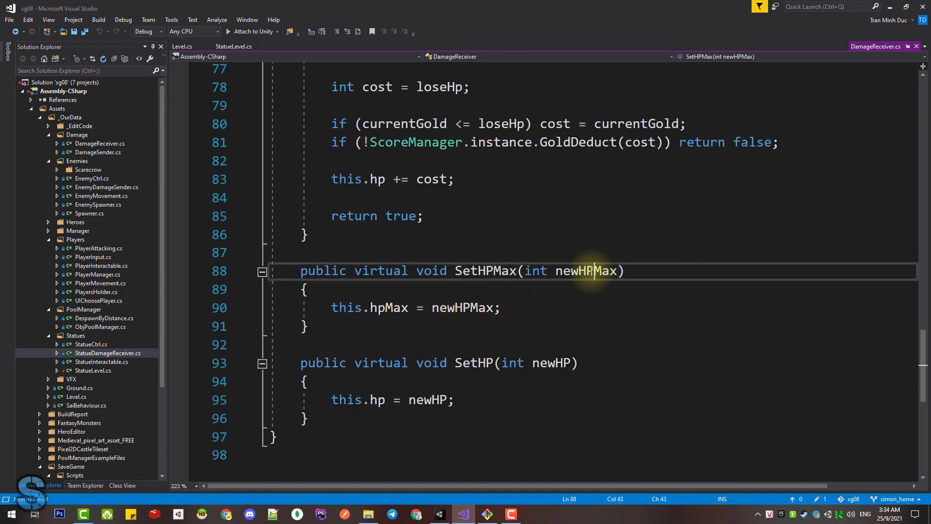
{"action": "left_click_drag", "start_coordinate": [355, 307], "coordinate": [493, 307]}
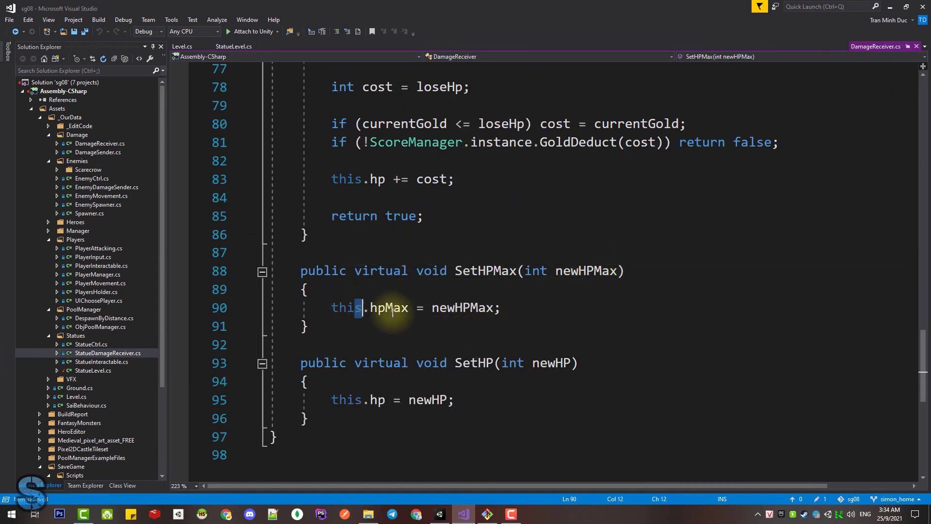
{"action": "left_click", "coordinate": [364, 401]}
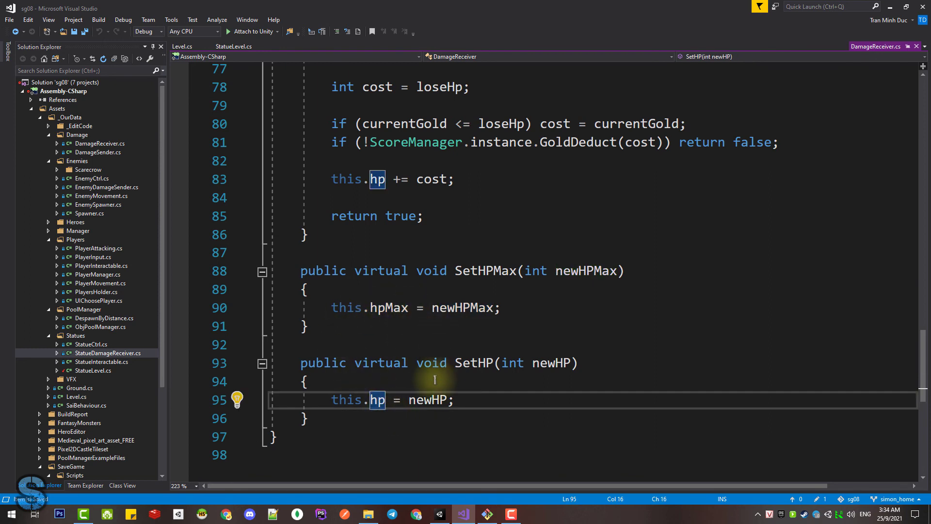
{"action": "left_click", "coordinate": [383, 306]}
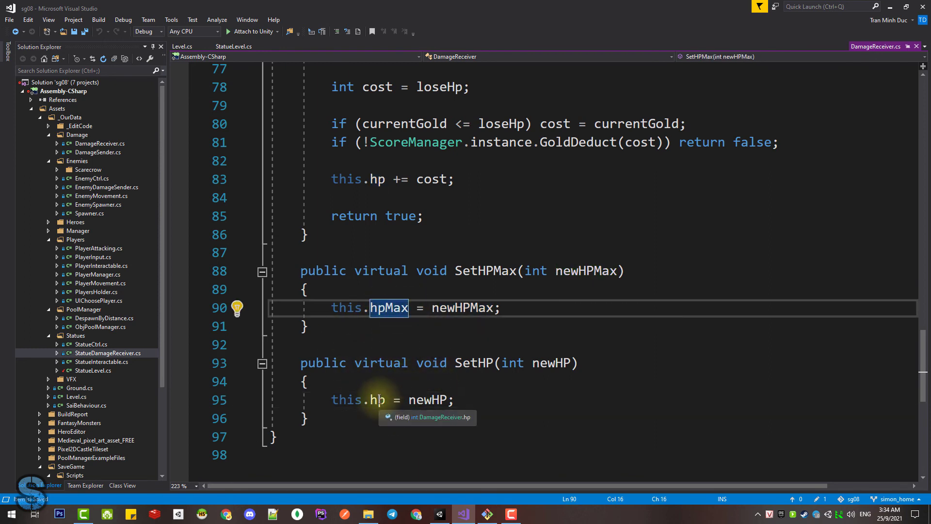
{"action": "left_click", "coordinate": [378, 399]}
{"action": "mouse_move", "coordinate": [324, 270]}
{"action": "left_mouse_down"}
{"action": "mouse_move", "coordinate": [432, 399]}
{"action": "mouse_move", "coordinate": [435, 419]}
{"action": "left_mouse_up"}
In StatueLevel.cs, try commenting out the SetHP call on line 53, then remove the comment.
{"action": "left_click", "coordinate": [483, 403]}
{"action": "left_click", "coordinate": [234, 46]}
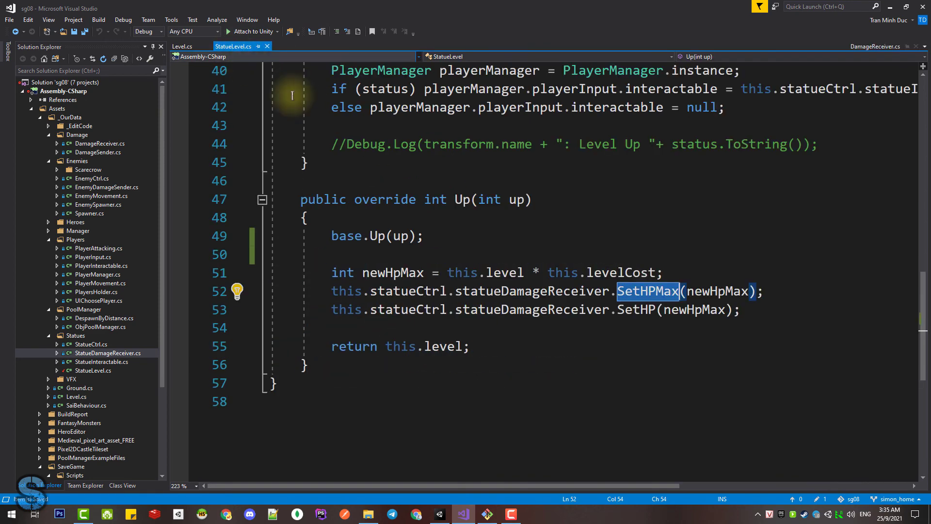
{"action": "left_click", "coordinate": [647, 311]}
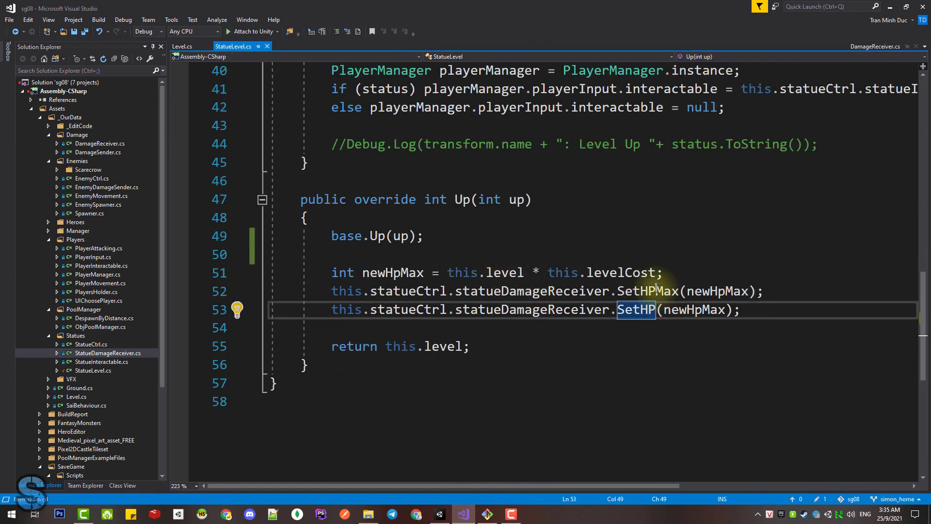
{"action": "left_click", "coordinate": [652, 291]}
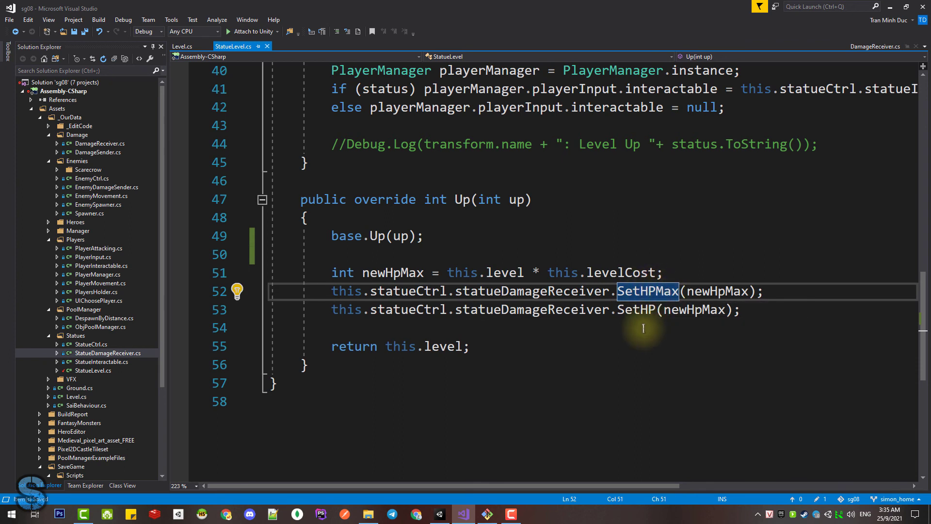
{"action": "left_click", "coordinate": [641, 309]}
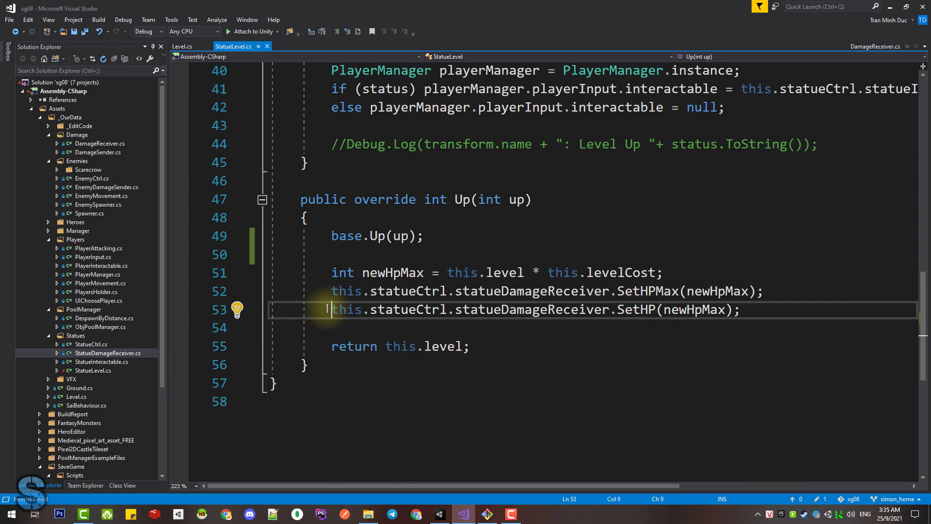
{"action": "type", "text": "//"}
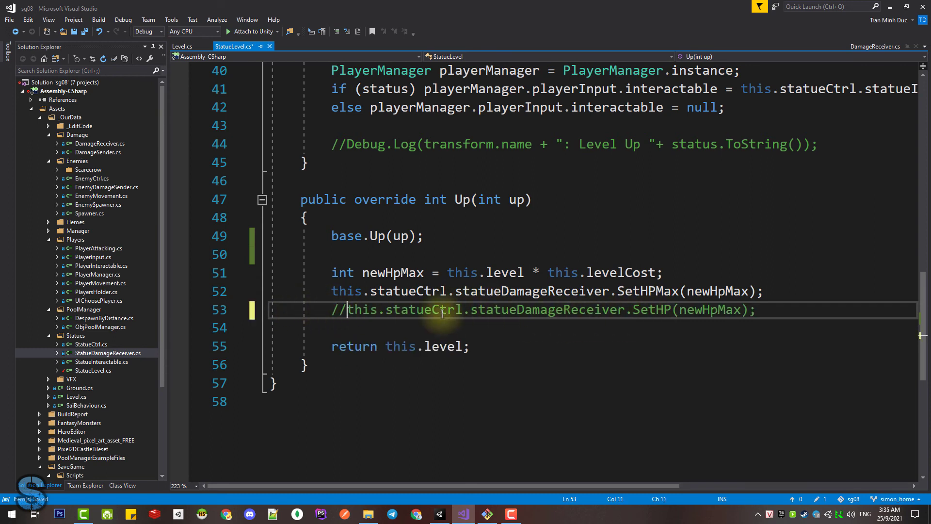
{"action": "key", "text": "BackSpace"}
{"action": "key", "text": "BackSpace"}
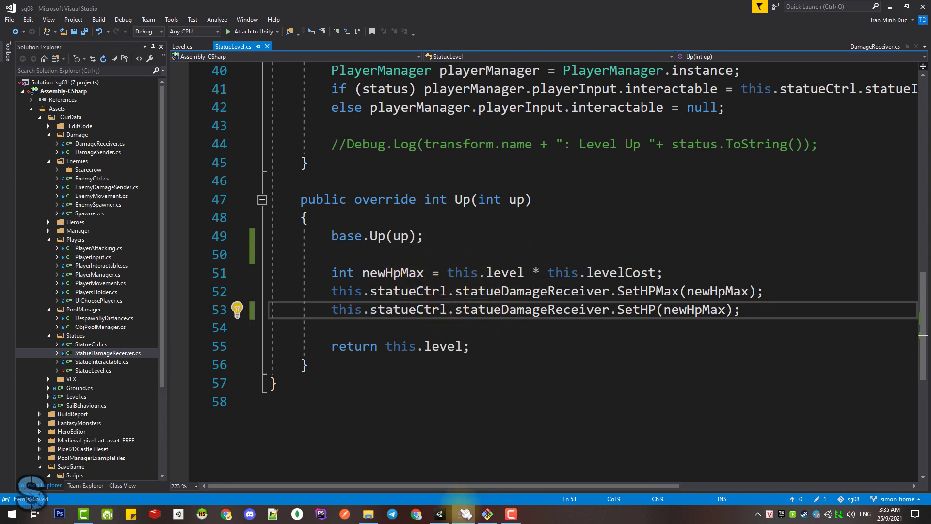
Bring the Unity Editor forward and enter Play mode on the prototype scene.
{"action": "left_click", "coordinate": [440, 515]}
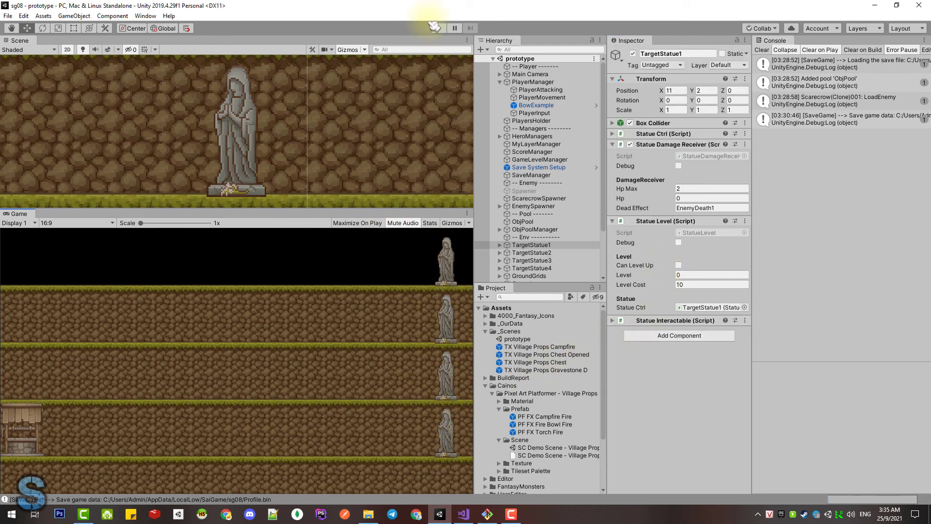
{"action": "left_click", "coordinate": [441, 29]}
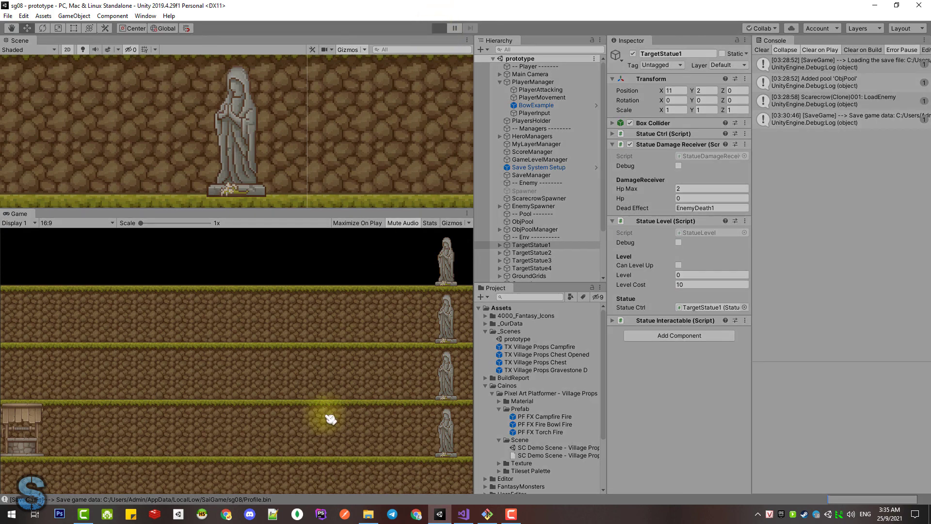